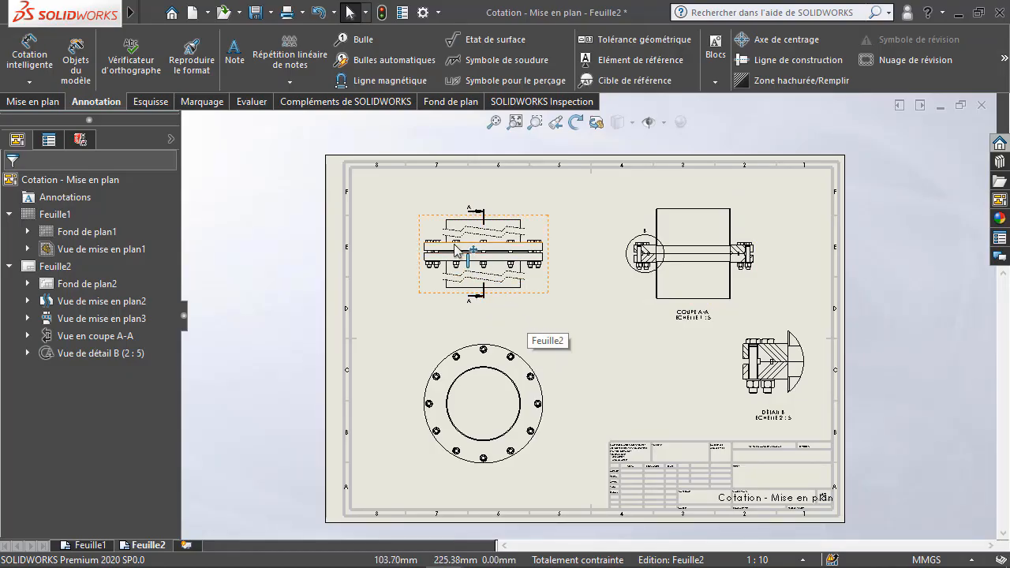
# Step: Dimension the upper tube's height in section view A-A with the Horizontal Dimension tool, placing the value left of the view
pyautogui.scroll(-4, 499, 263)
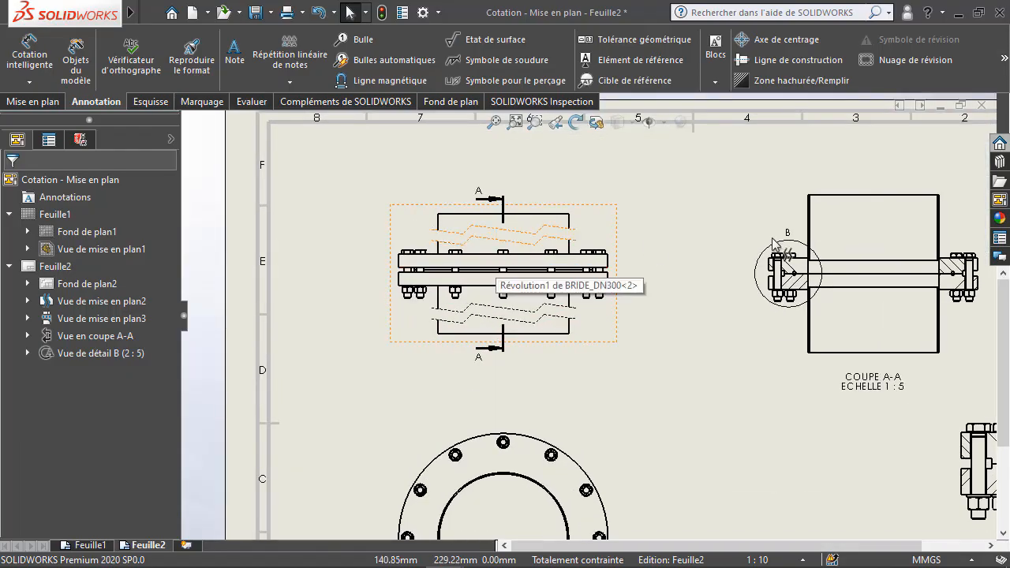
pyautogui.scroll(-1, 724, 228)
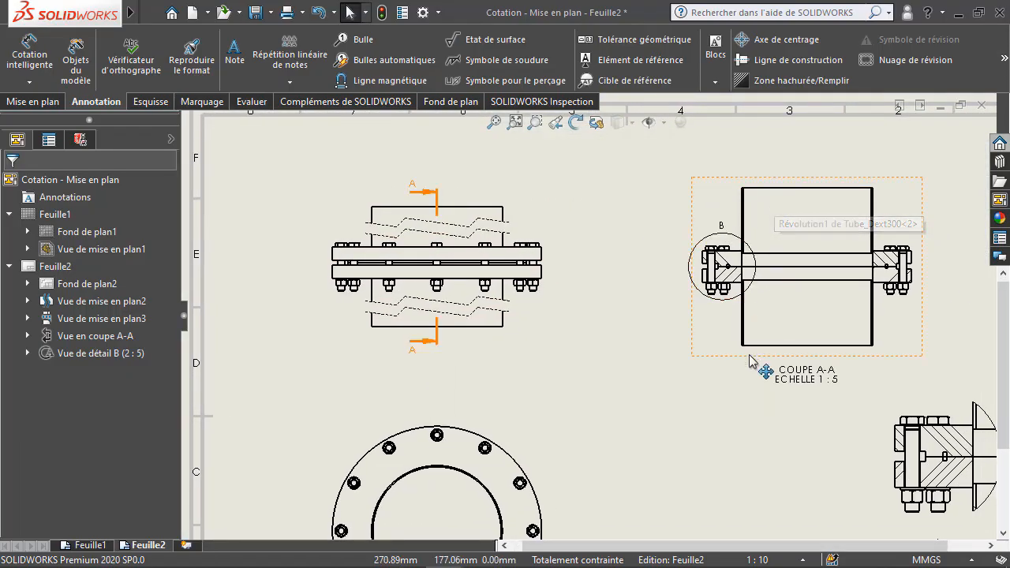
pyautogui.click(29, 81)
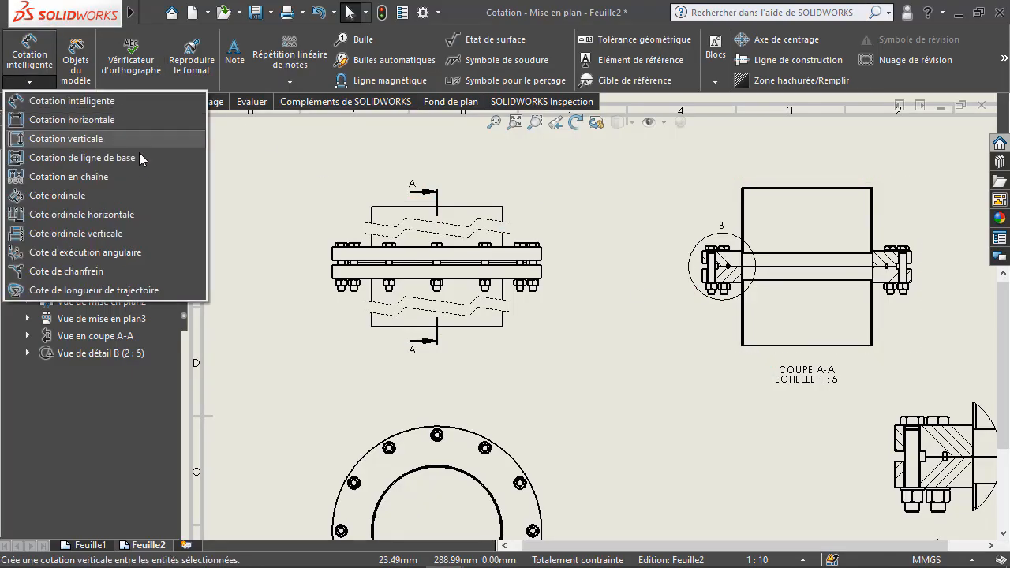
pyautogui.click(76, 107)
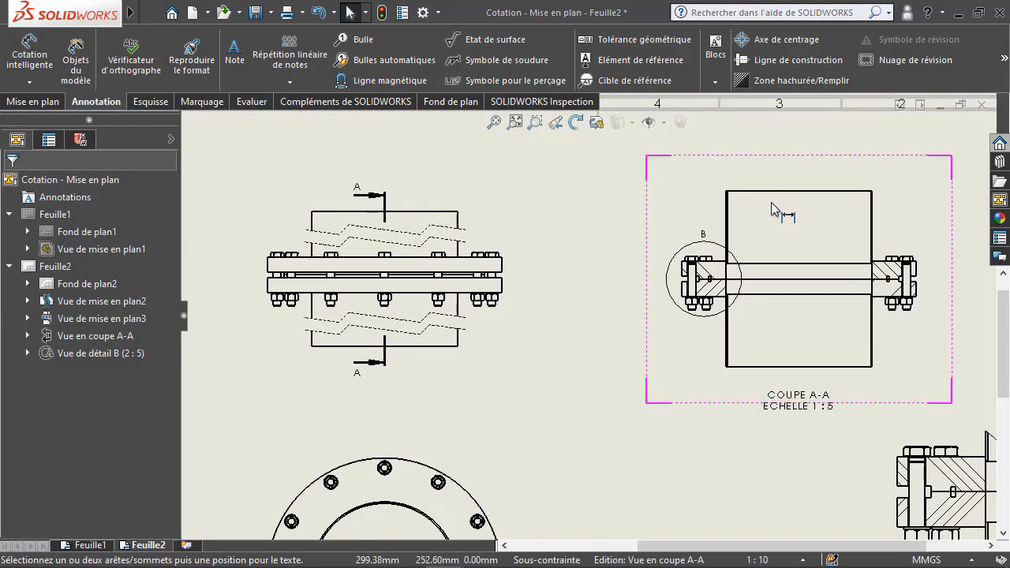
pyautogui.scroll(-5, 666, 221)
pyautogui.click(655, 230)
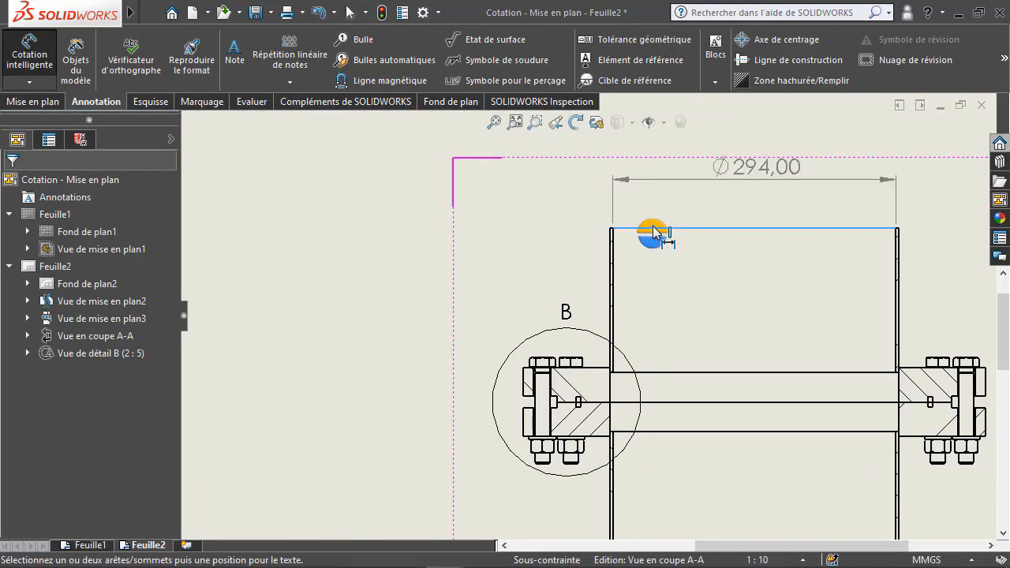
pyautogui.click(636, 370)
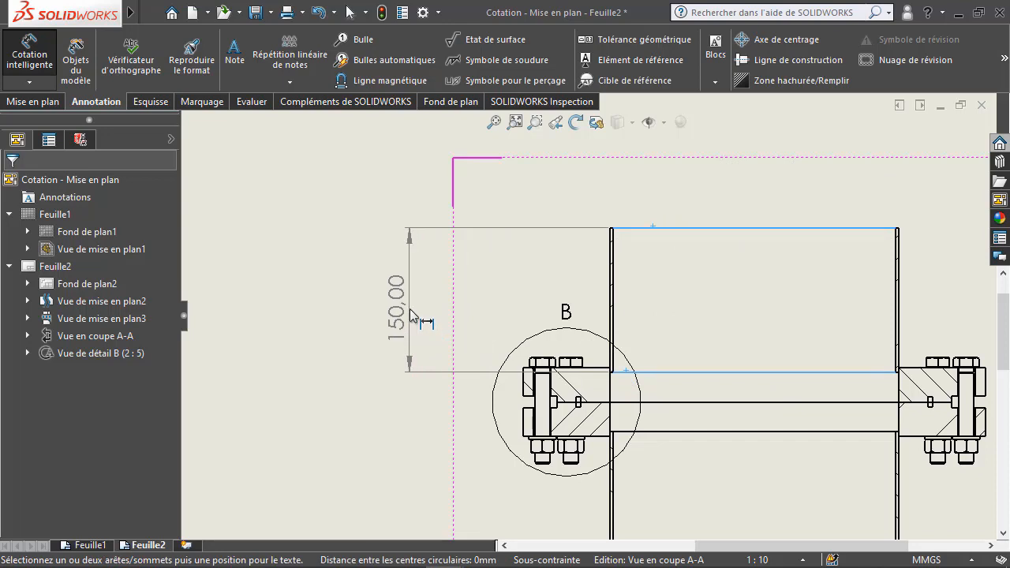
pyautogui.click(409, 303)
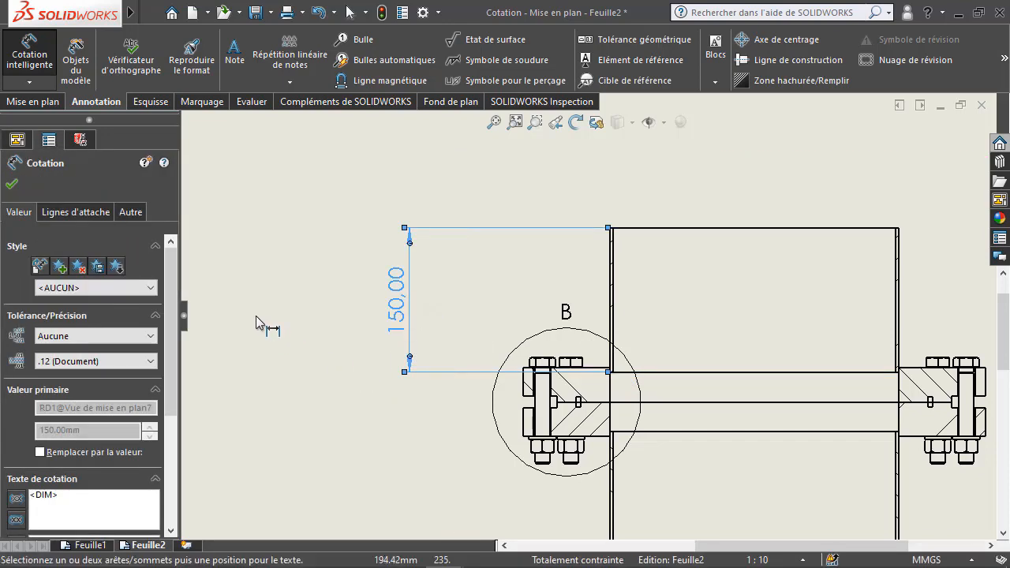
# Step: Append "mini" after the <DIM> value in the new tube height dimension's text
pyautogui.moveTo(171, 257)
pyautogui.mouseDown()
pyautogui.moveTo(171, 291)
pyautogui.moveTo(171, 253)
pyautogui.mouseUp()
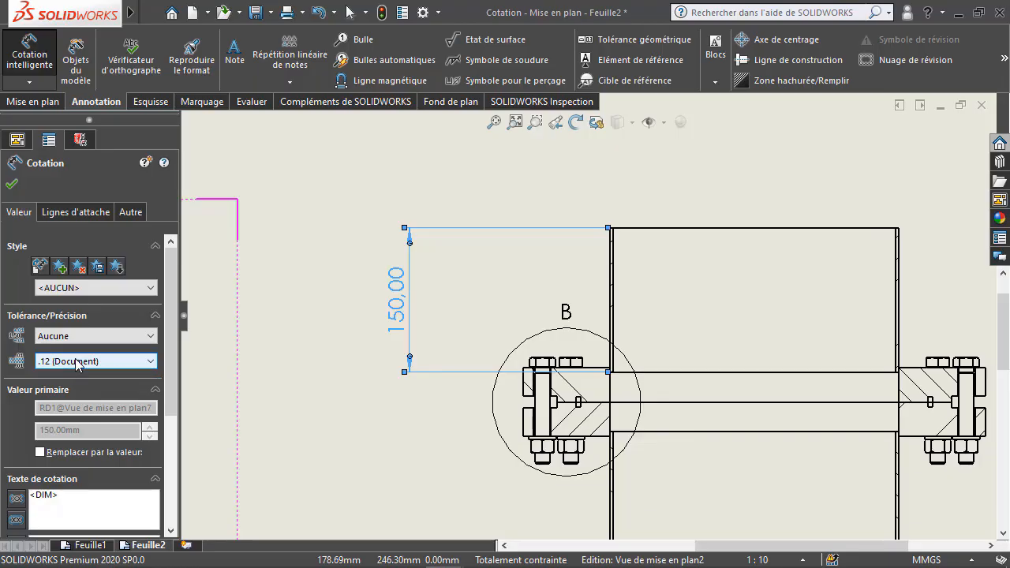
pyautogui.scroll(-1, 172, 348)
pyautogui.moveTo(172, 348); pyautogui.dragTo(166, 410)
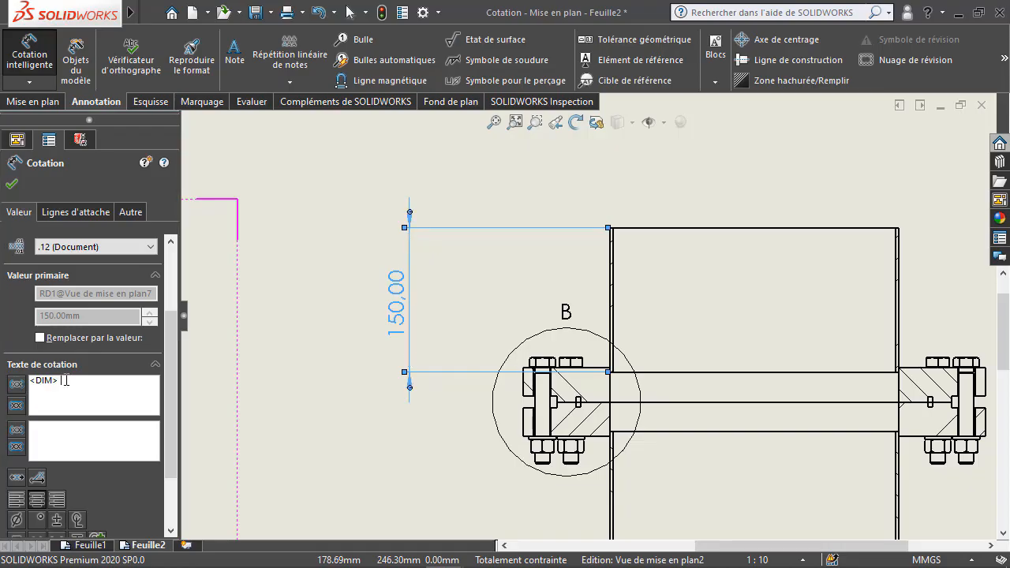
pyautogui.write('mini')
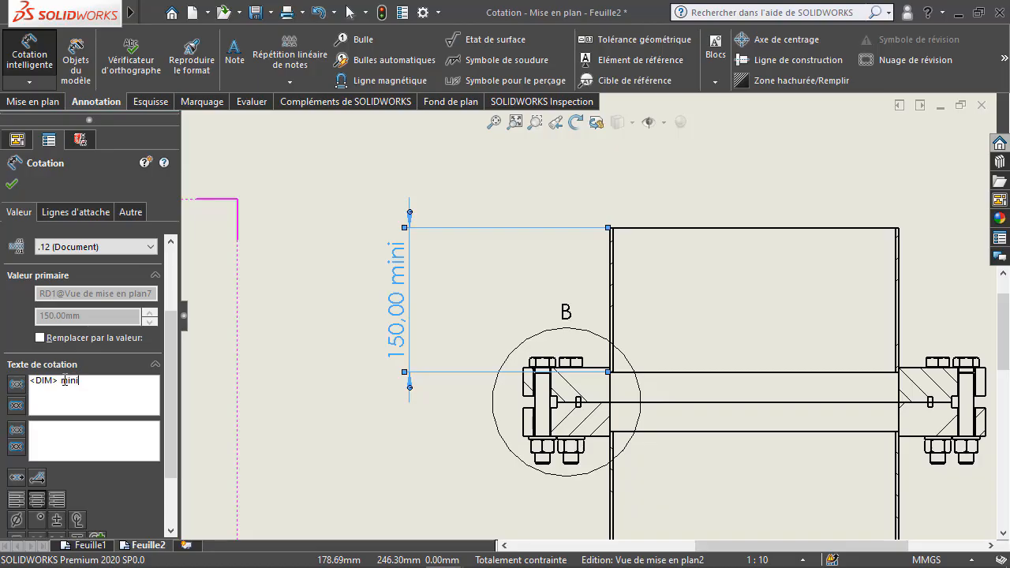
# Step: Remove the <DIM> value from the dimension text, accepting the loss of tolerance display, and delete the whole dimension
pyautogui.moveTo(63, 381); pyautogui.dragTo(2, 382)
pyautogui.press('Delete')
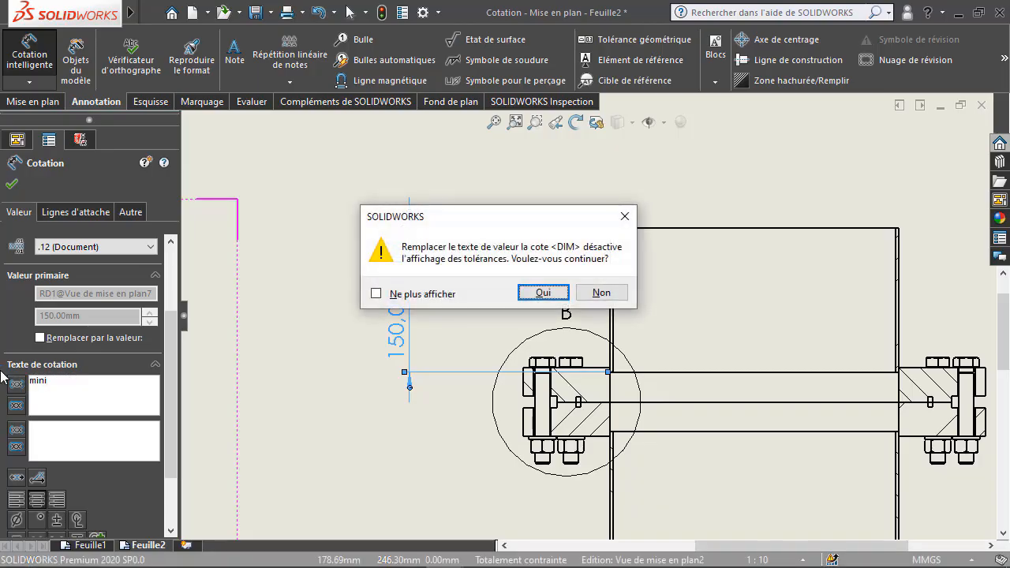
pyautogui.click(543, 293)
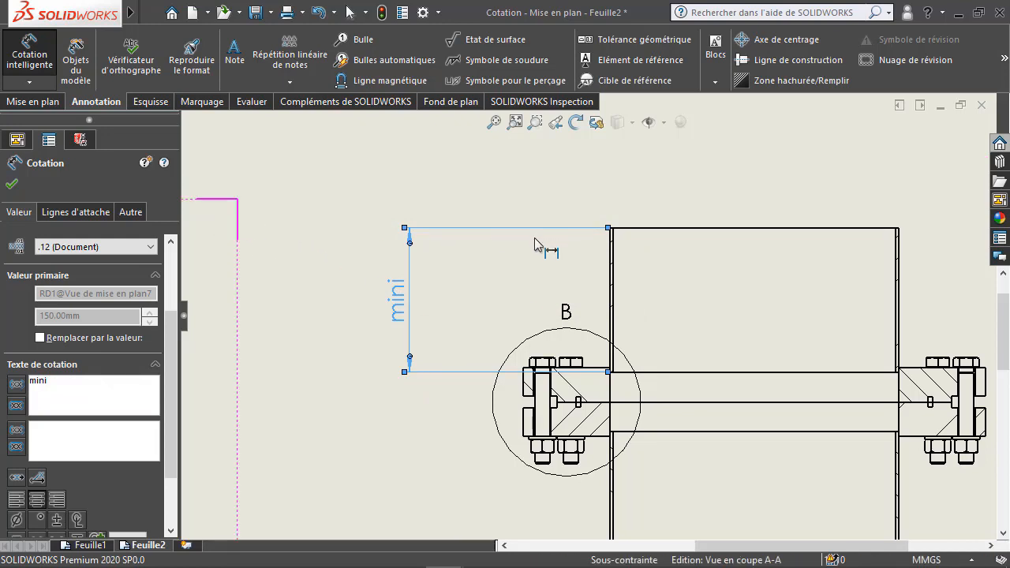
pyautogui.press('Escape')
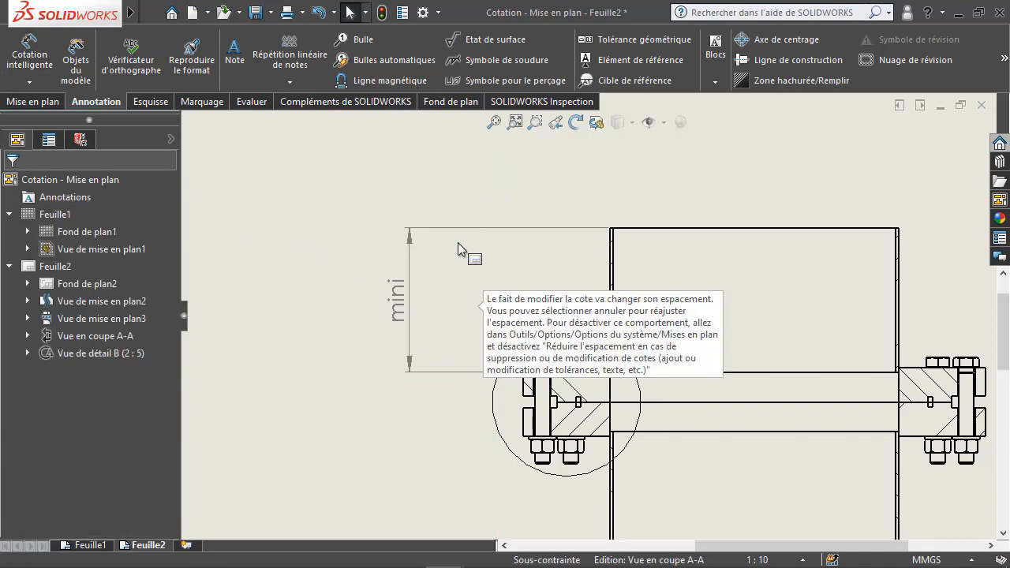
pyautogui.click(417, 268)
pyautogui.press('Delete')
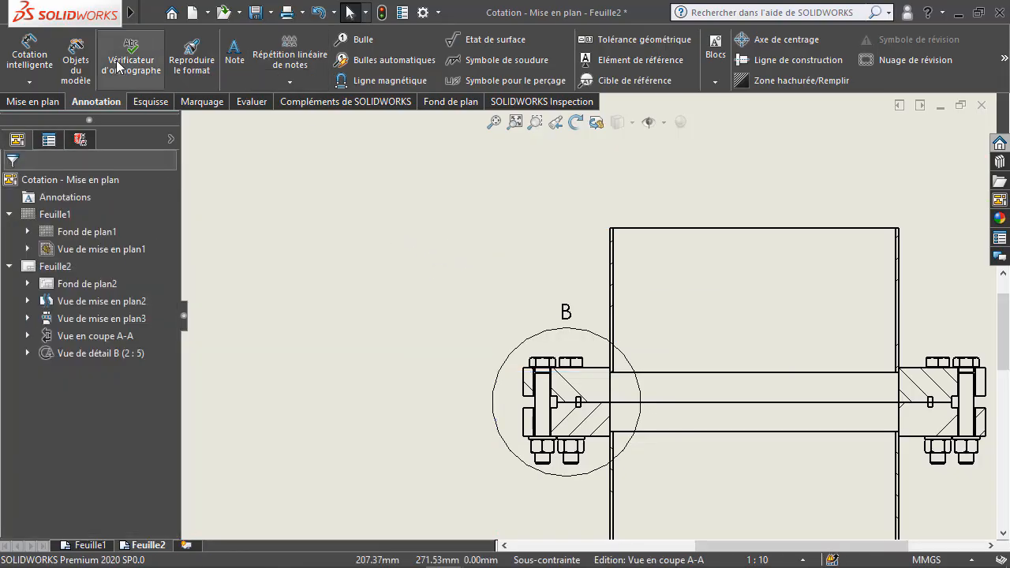
# Step: Dimension the upper tube's height in section view A-A again with Smart Dimension, left of the view
pyautogui.click(30, 81)
pyautogui.click(46, 103)
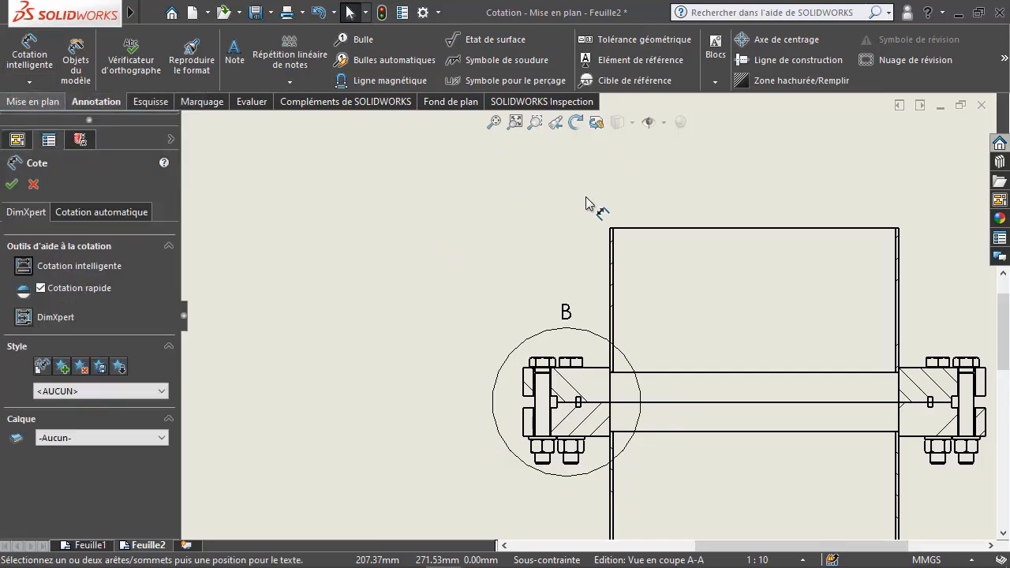
pyautogui.click(631, 228)
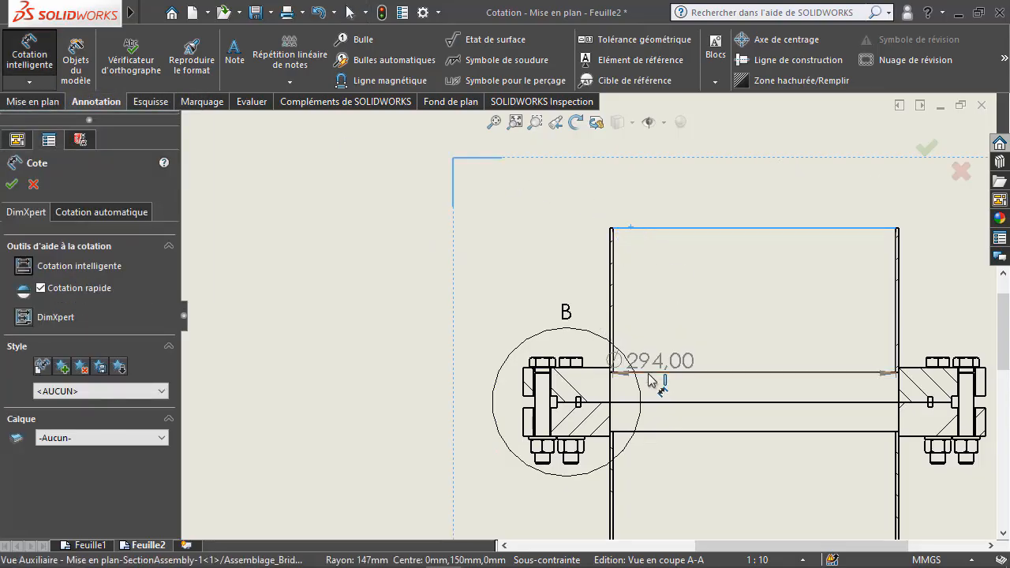
pyautogui.click(647, 372)
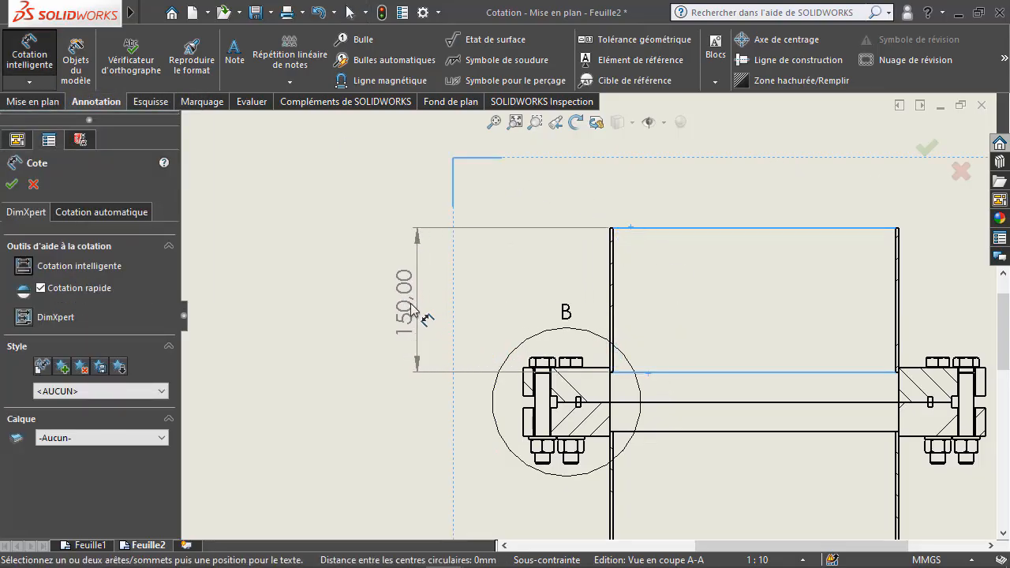
pyautogui.click(412, 308)
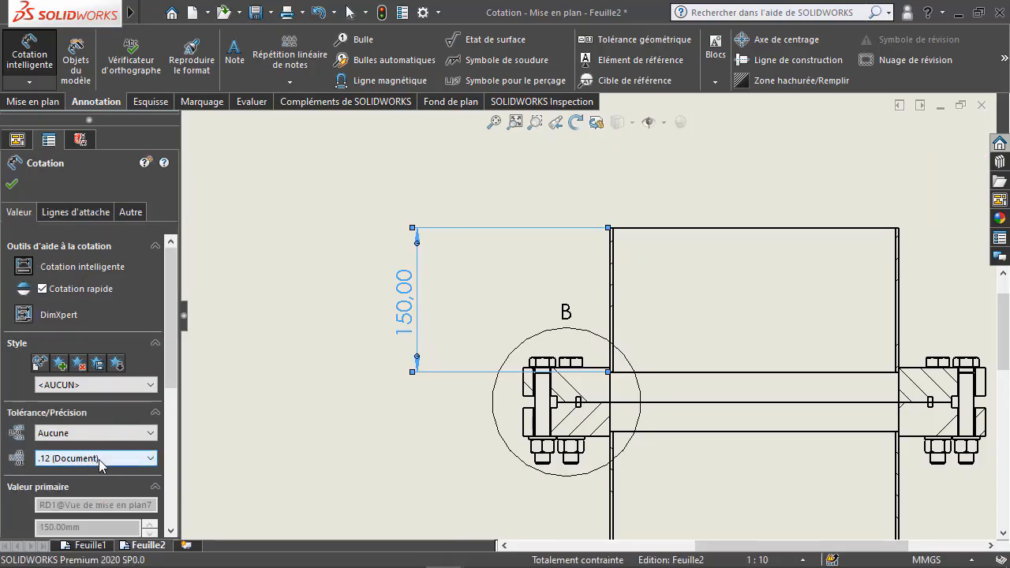
# Step: Add "mini" after the value in the recreated height dimension's text
pyautogui.scroll(-5, 172, 410)
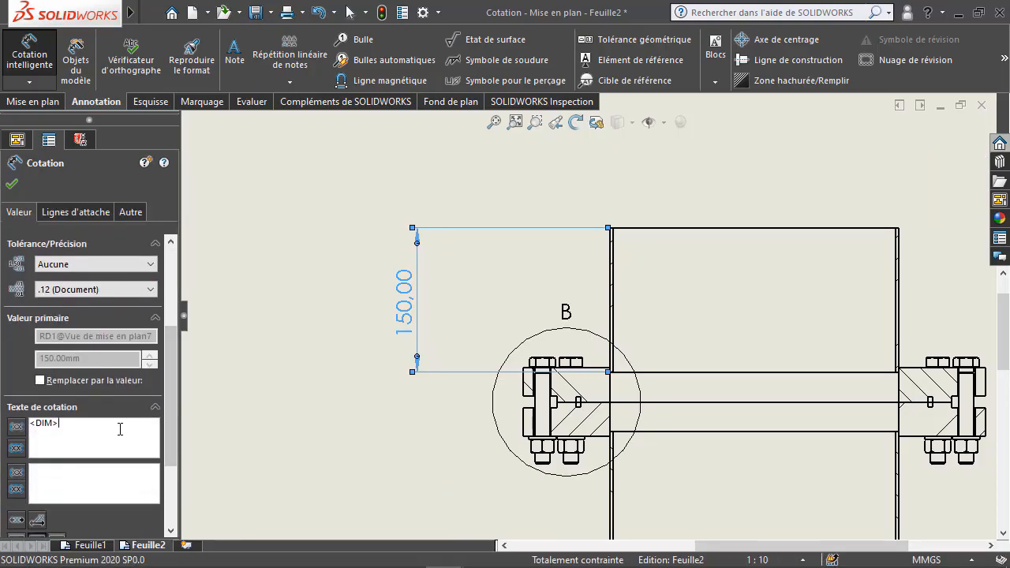
pyautogui.click(120, 429)
pyautogui.write('mini')
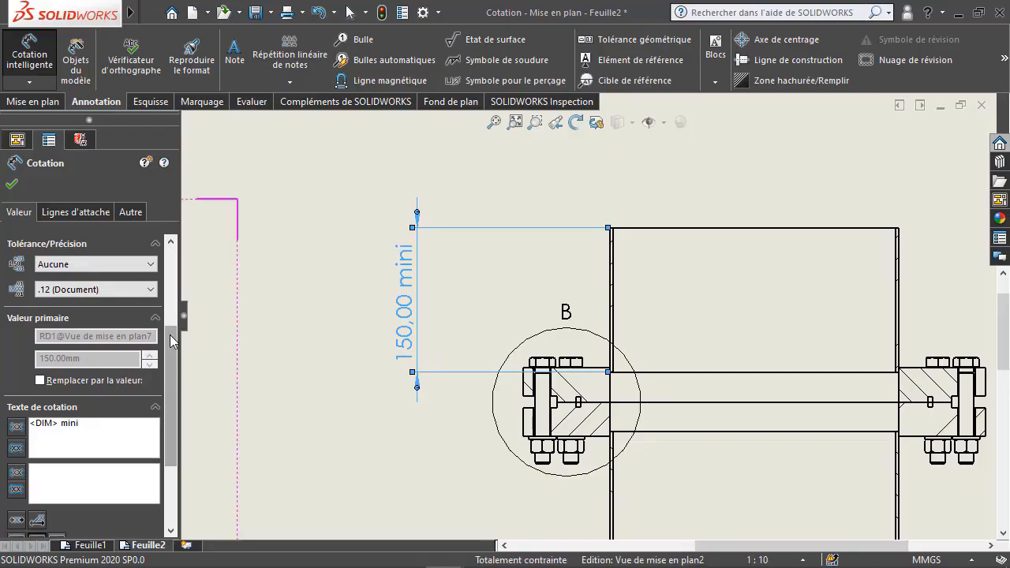
# Step: Try to replace the whole dimension text with the diameter symbol, declining to override the value
pyautogui.scroll(-3, 170, 386)
pyautogui.scroll(-1, 170, 386)
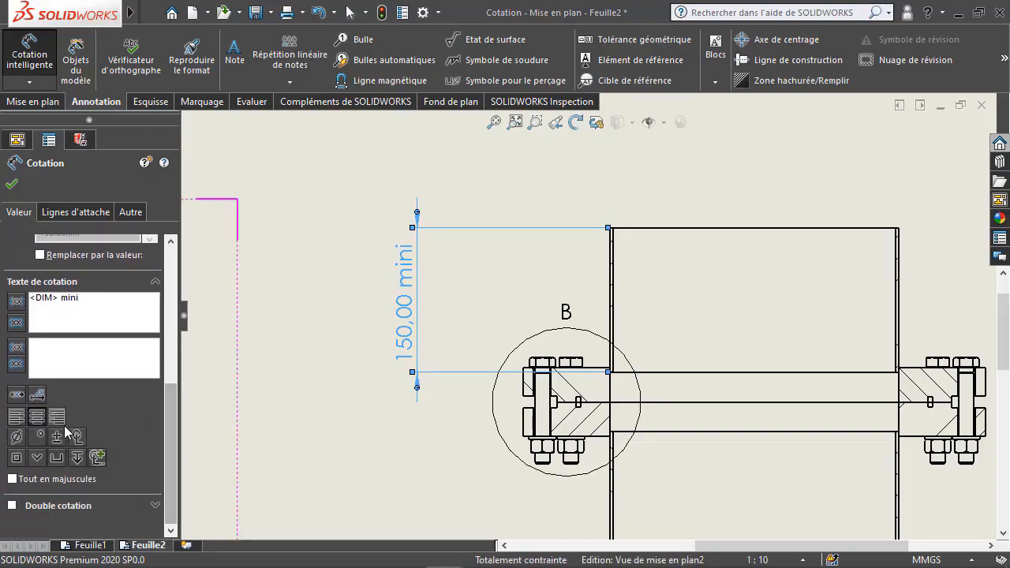
pyautogui.moveTo(93, 298); pyautogui.dragTo(11, 300)
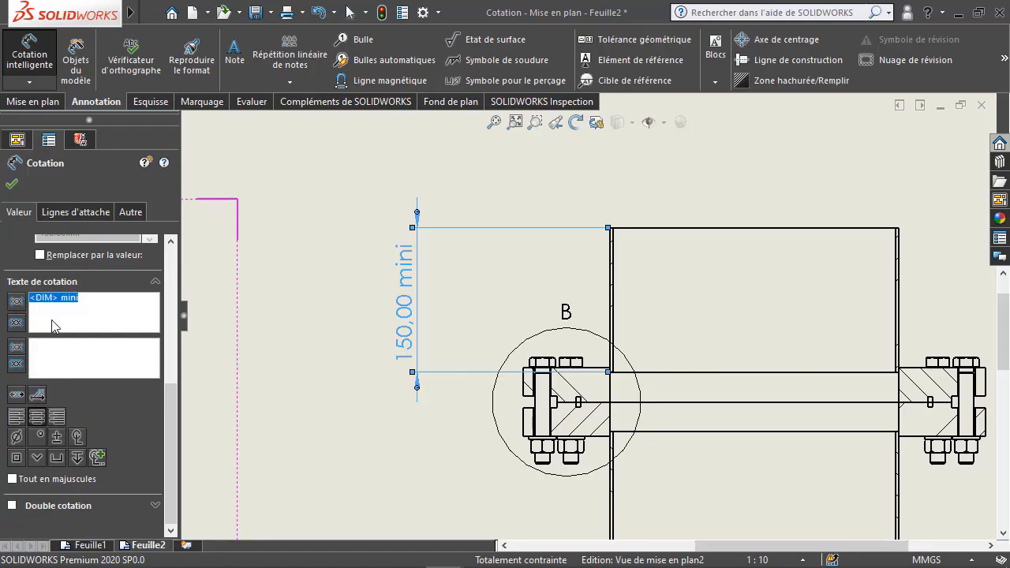
pyautogui.click(35, 420)
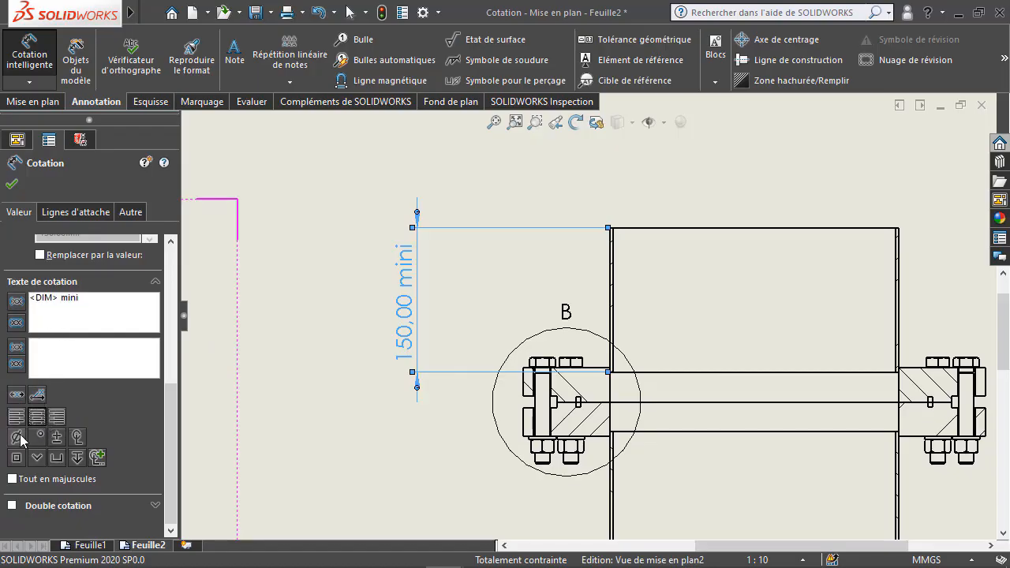
pyautogui.click(17, 437)
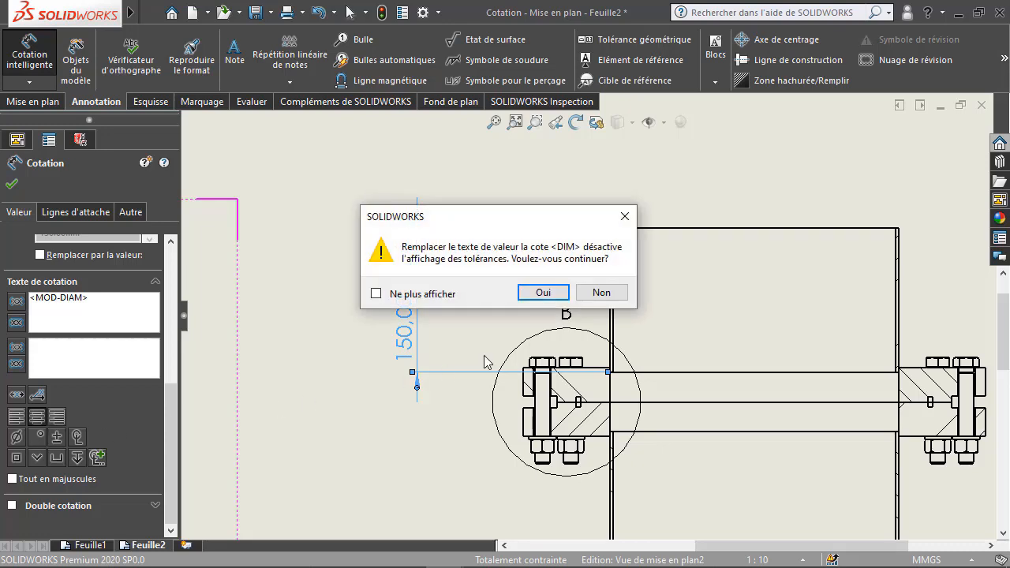
pyautogui.click(601, 293)
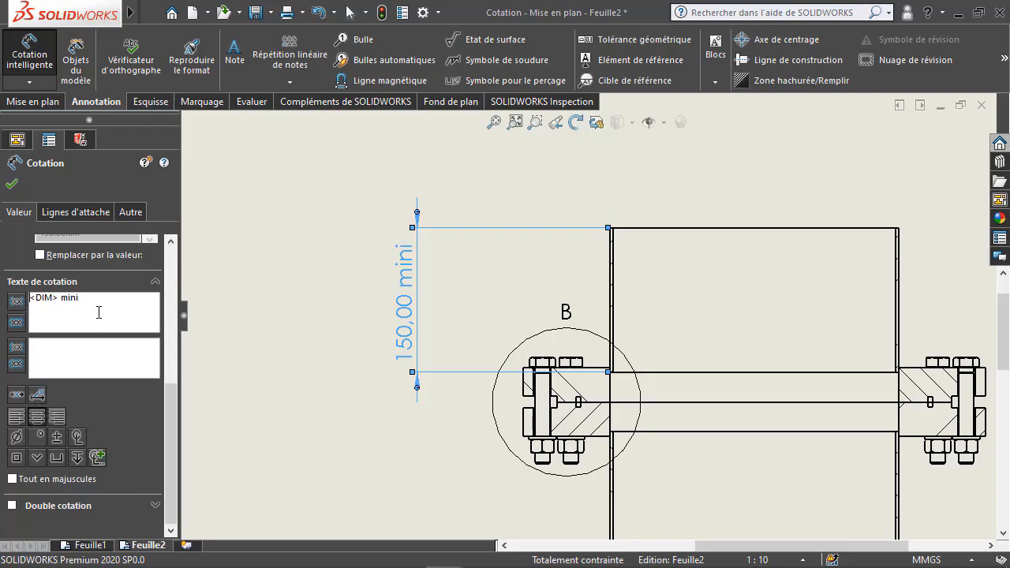
# Step: Insert the diameter symbol in front of the <DIM> value, accept the dimension, and delete it from the view
pyautogui.click(31, 298)
pyautogui.click(16, 437)
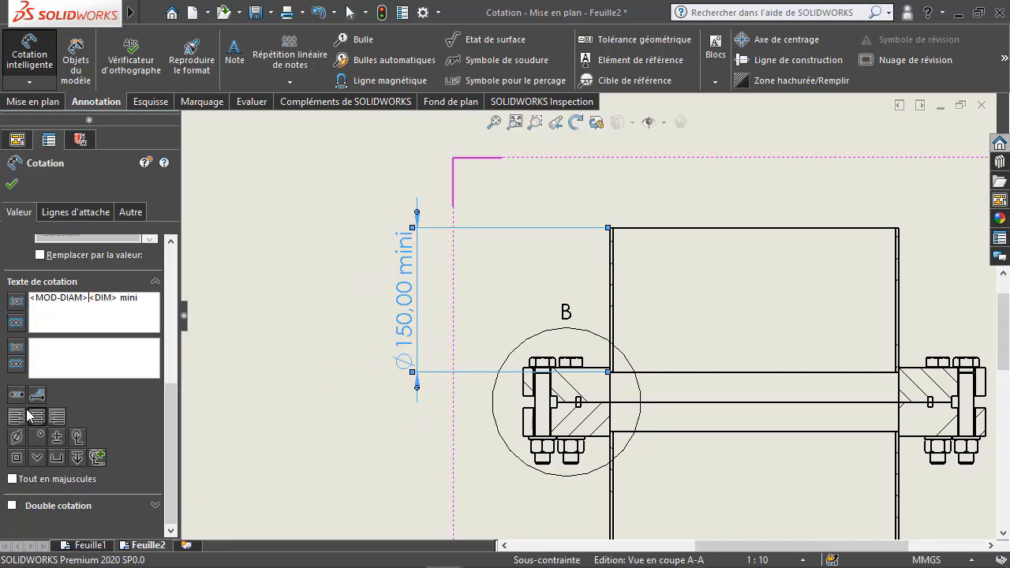
pyautogui.click(11, 183)
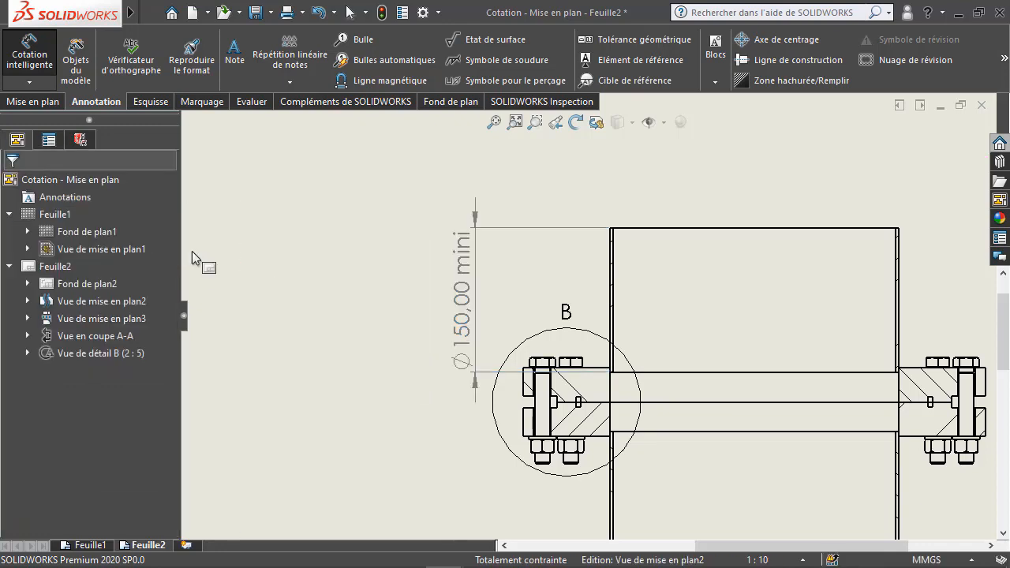
pyautogui.click(475, 289)
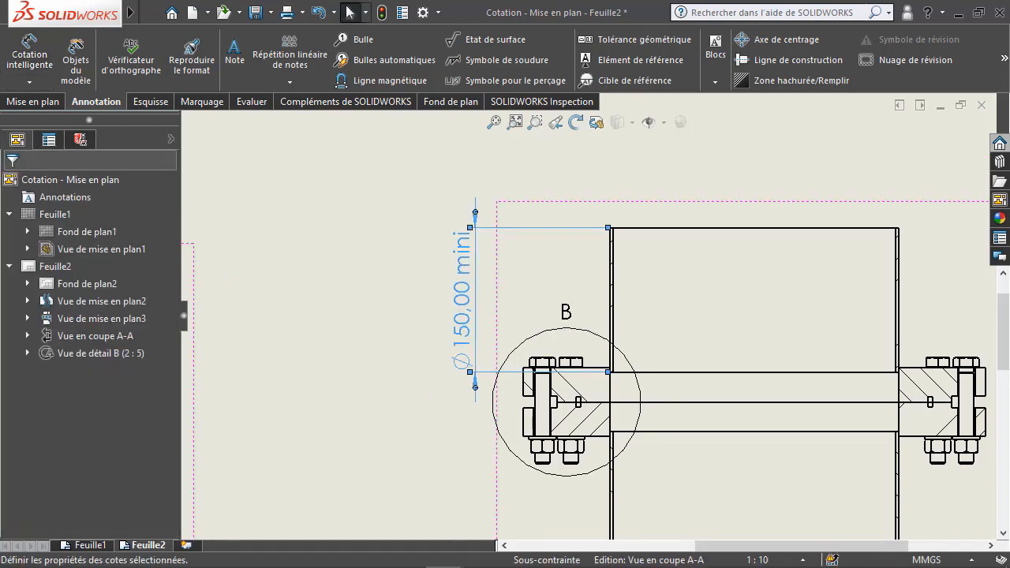
pyautogui.press('Delete')
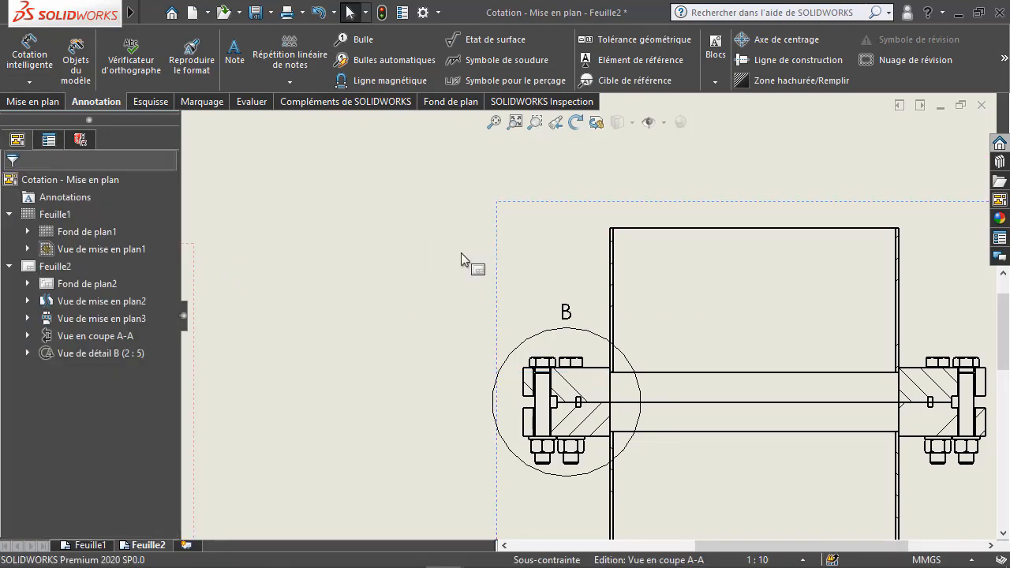
# Step: Place a vertical dimension between the upper tube's top edge and its lower edge in section view A-A, left of the view
pyautogui.click(30, 85)
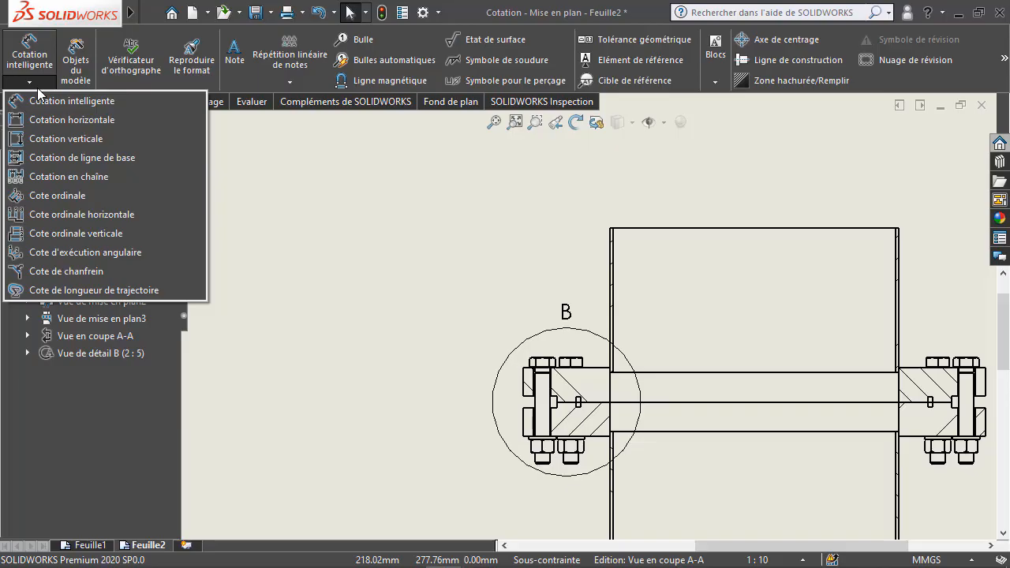
pyautogui.click(48, 138)
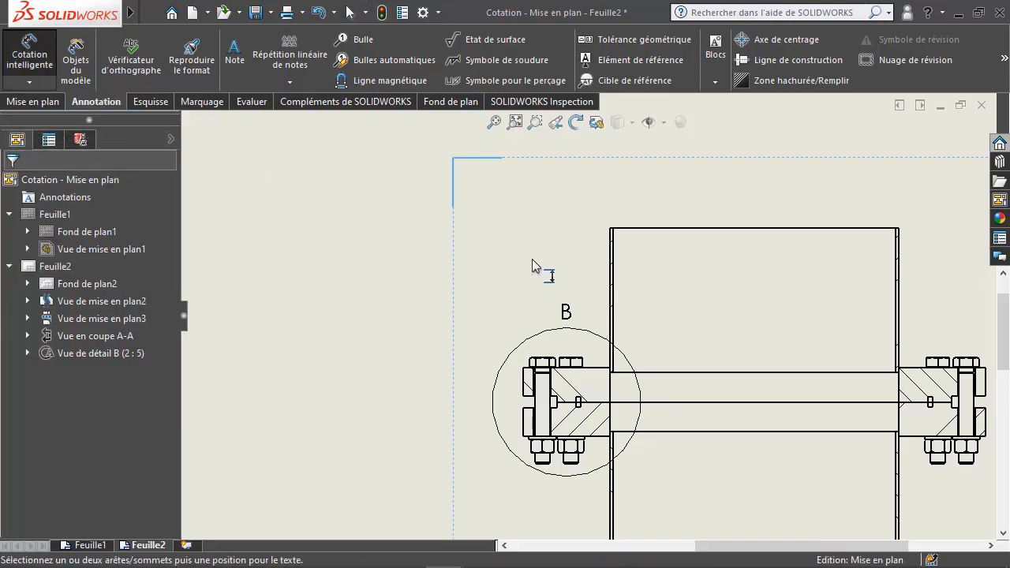
pyautogui.click(661, 229)
pyautogui.click(430, 304)
pyautogui.click(430, 304)
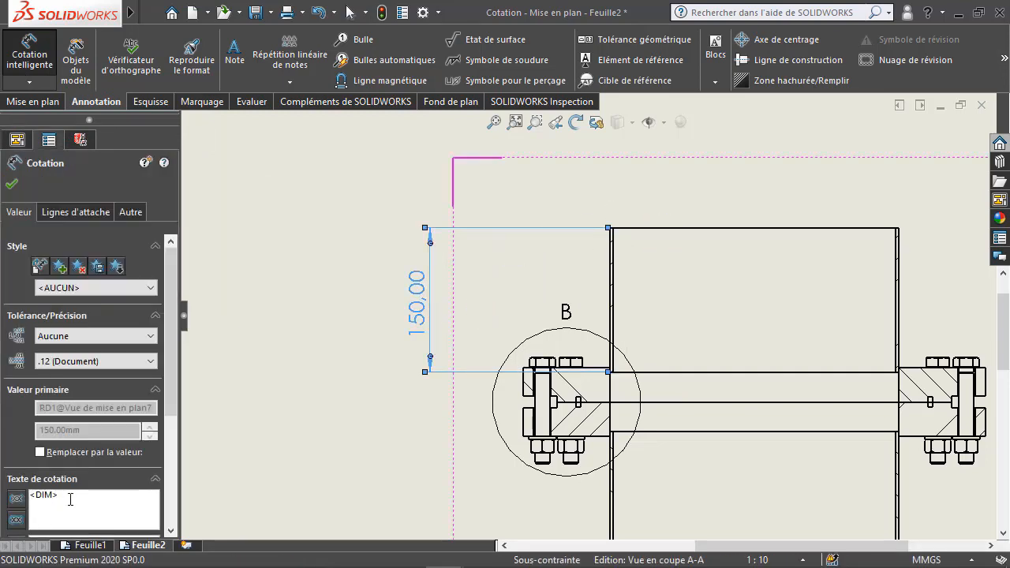
# Step: Append "mini" after the value in the vertical dimension's text and accept the dimension
pyautogui.click(91, 495)
pyautogui.write('mini')
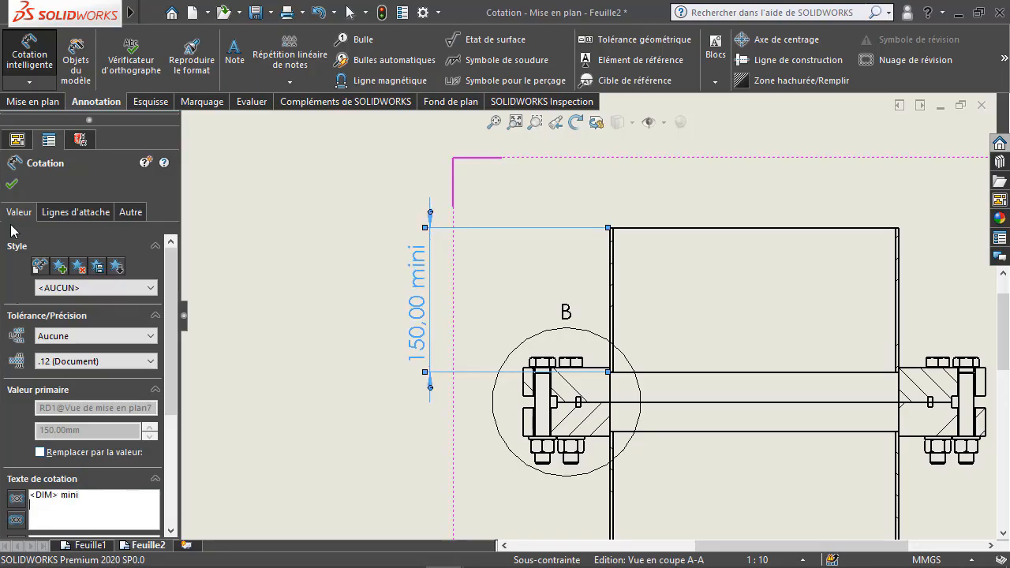
pyautogui.click(15, 184)
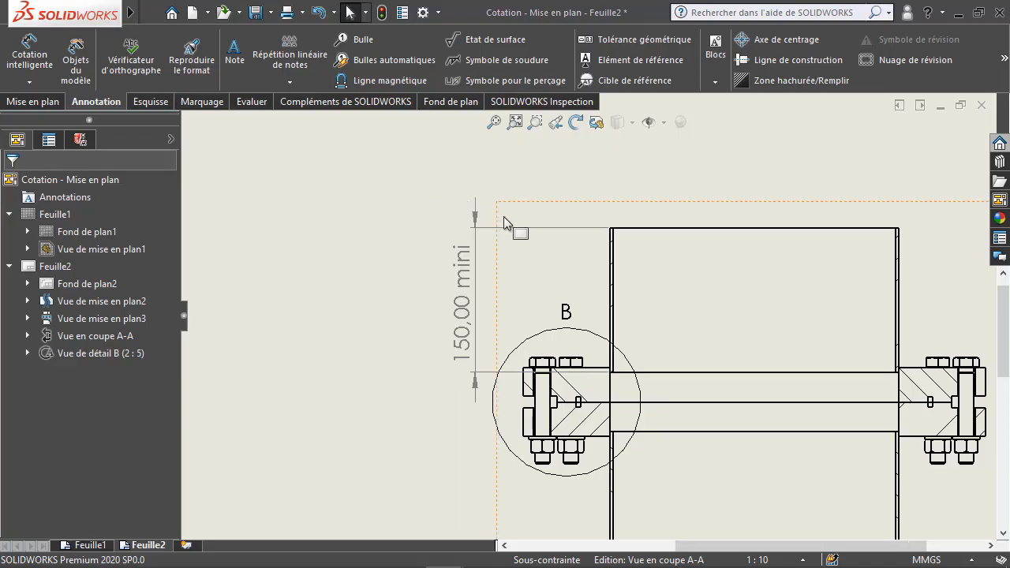
pyautogui.scroll(3, 552, 339)
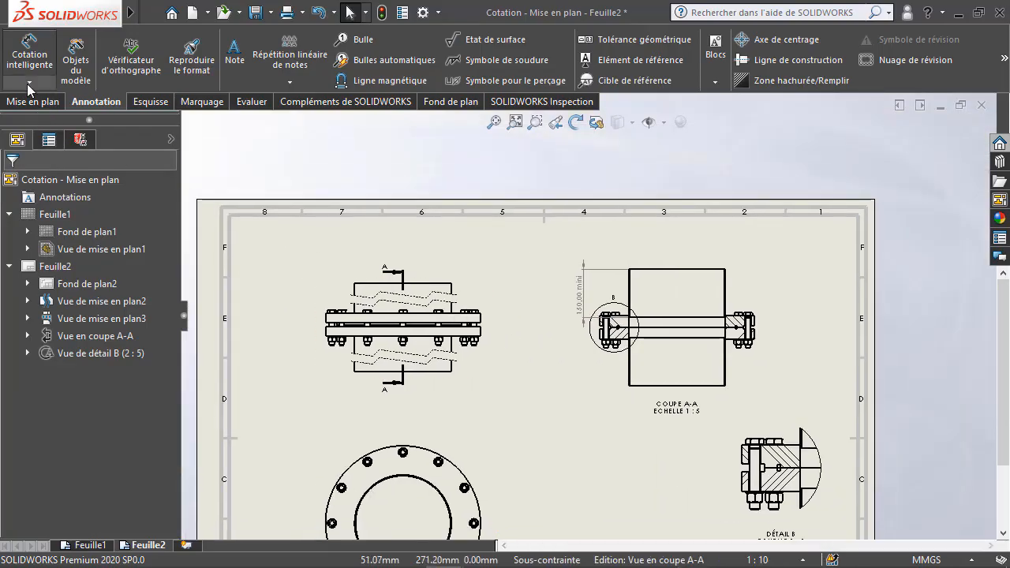
pyautogui.click(30, 82)
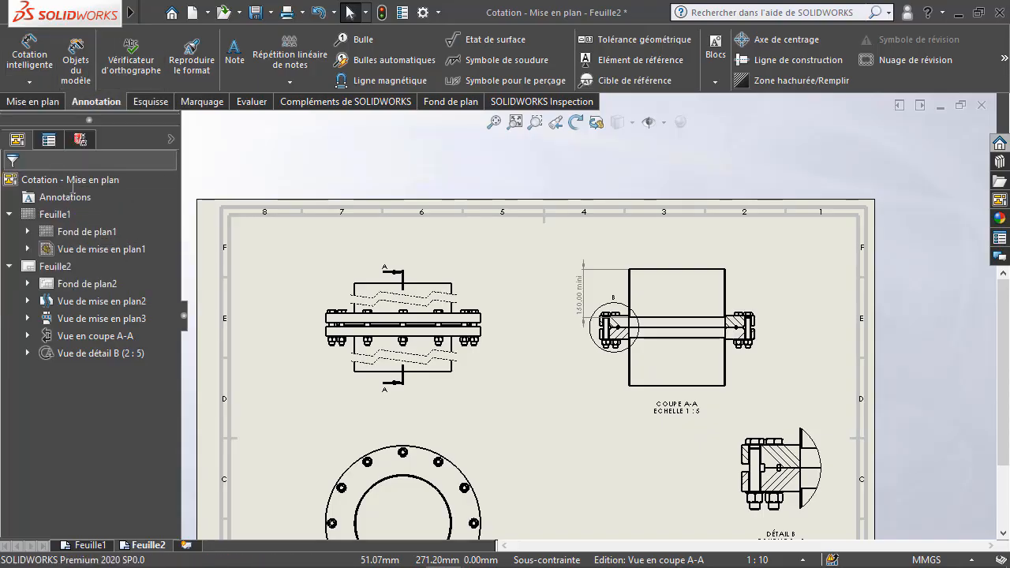
pyautogui.click(76, 233)
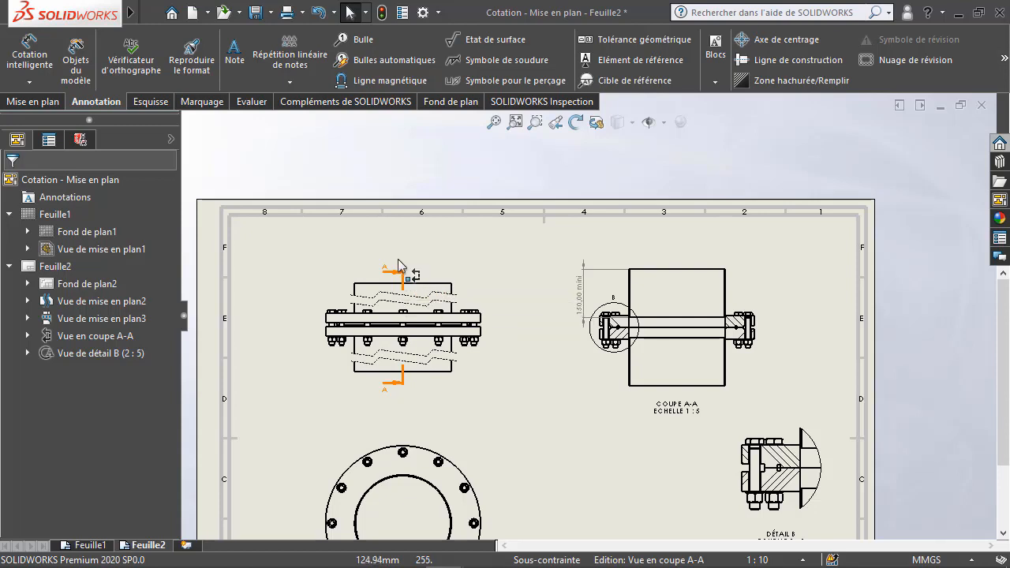
# Step: Place a diameter dimension on the flange's outer circle in the circular view, with its text outside the circle
pyautogui.scroll(-3, 466, 323)
pyautogui.moveTo(388, 498)
pyautogui.mouseDown(button='middle')
pyautogui.moveTo(449, 361)
pyautogui.moveTo(512, 169)
pyautogui.mouseUp(button='middle')
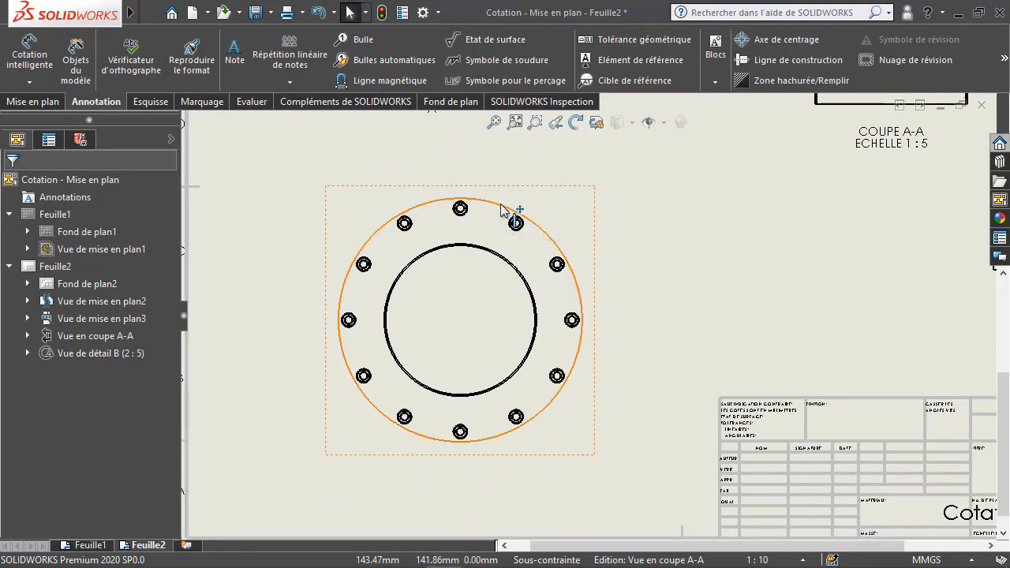
pyautogui.click(30, 57)
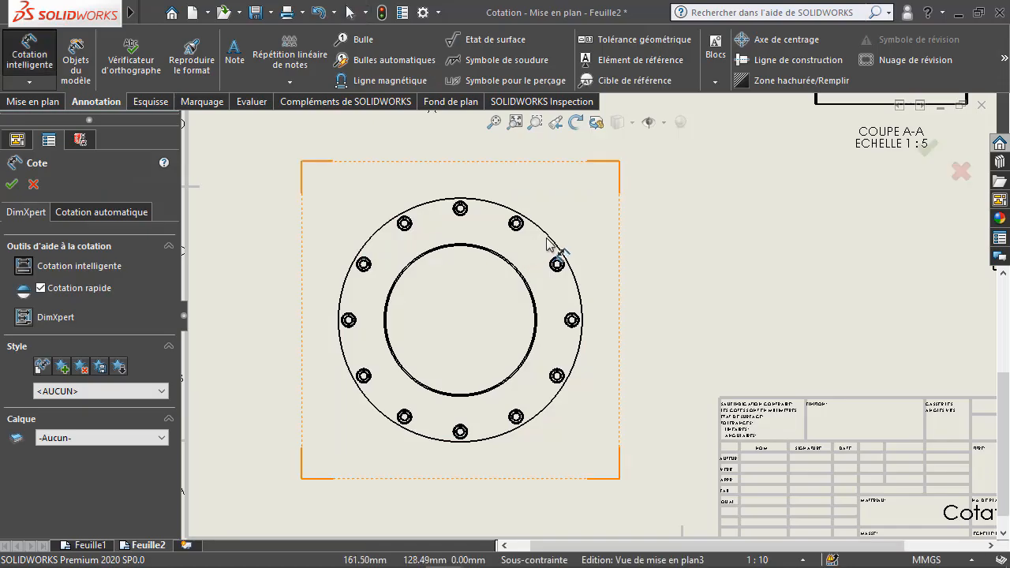
pyautogui.click(558, 244)
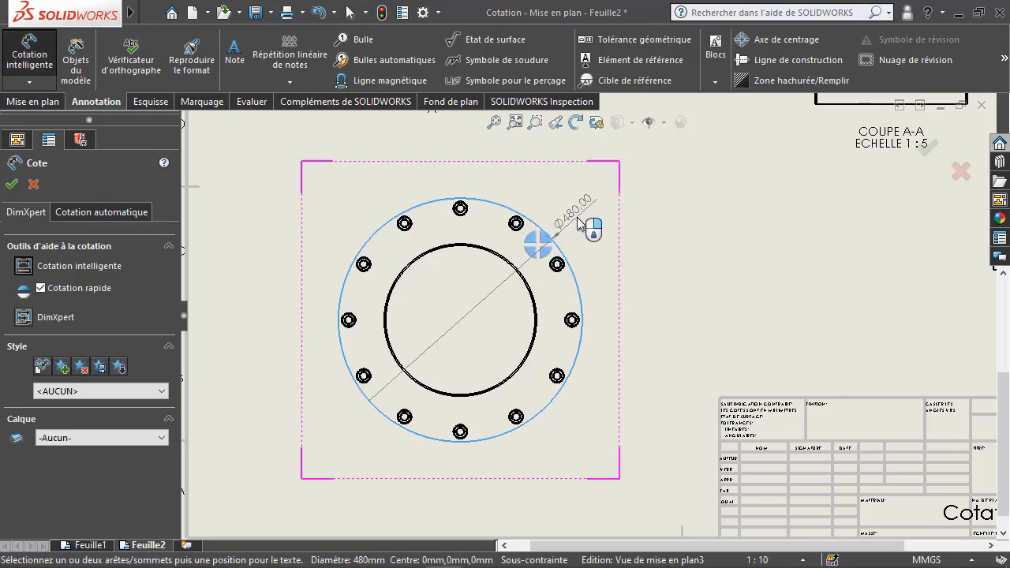
pyautogui.click(585, 220)
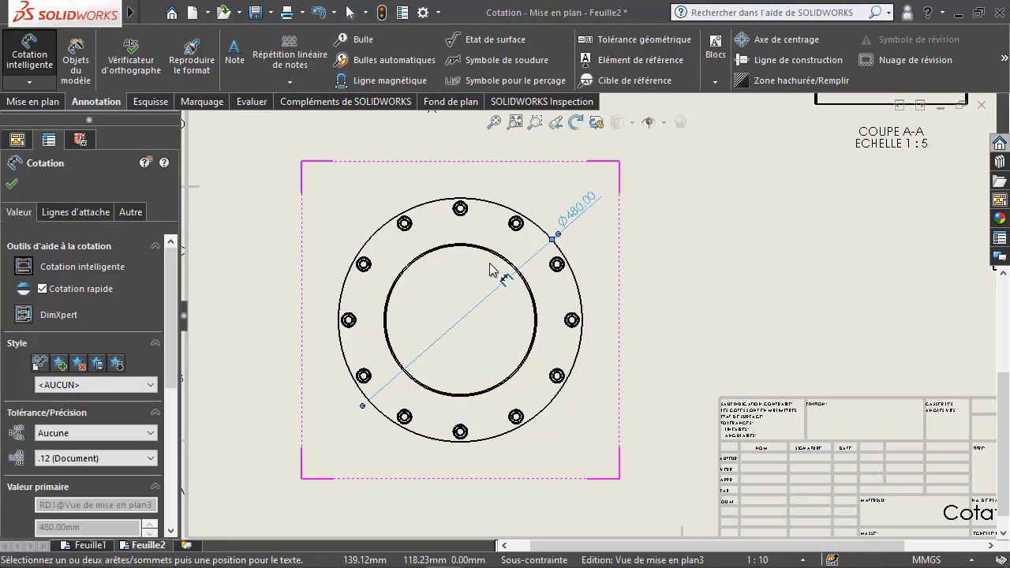
# Step: Try displaying the flange's outer dimension as a radius, and switch it back to diameter
pyautogui.moveTo(174, 323)
pyautogui.mouseDown()
pyautogui.moveTo(175, 464)
pyautogui.moveTo(175, 304)
pyautogui.mouseUp()
pyautogui.scroll(-3, 538, 251)
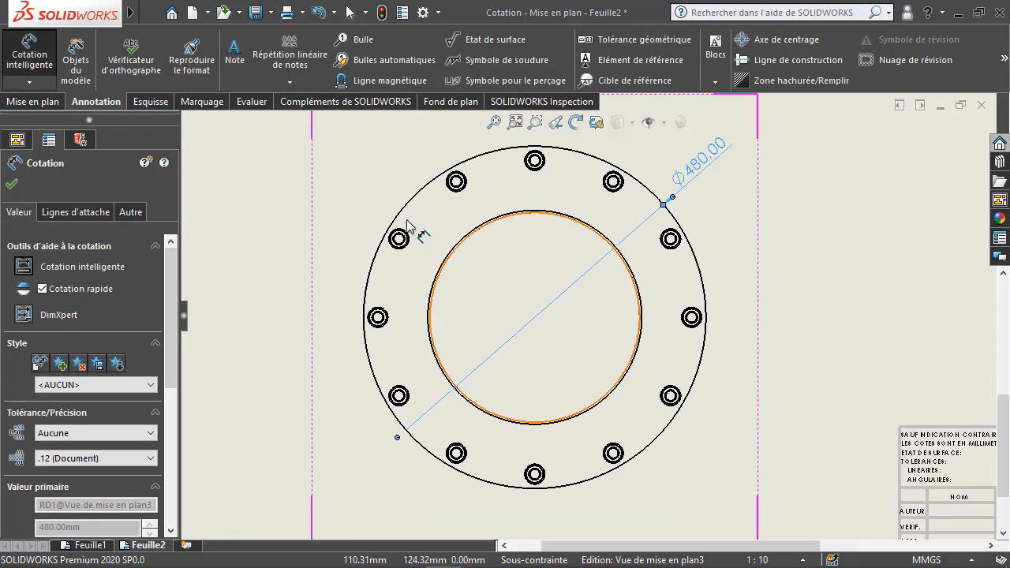
pyautogui.click(87, 215)
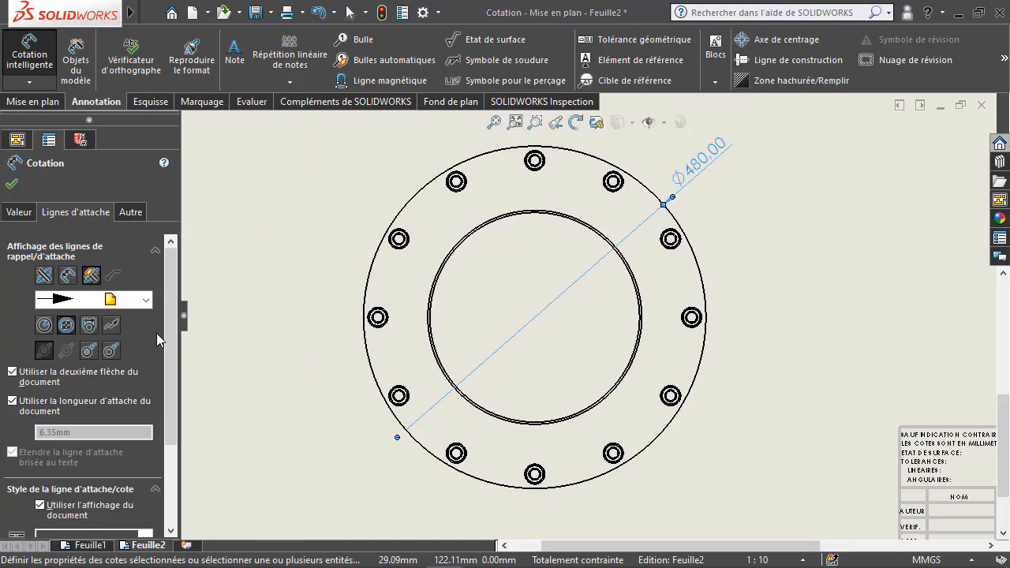
pyautogui.click(44, 325)
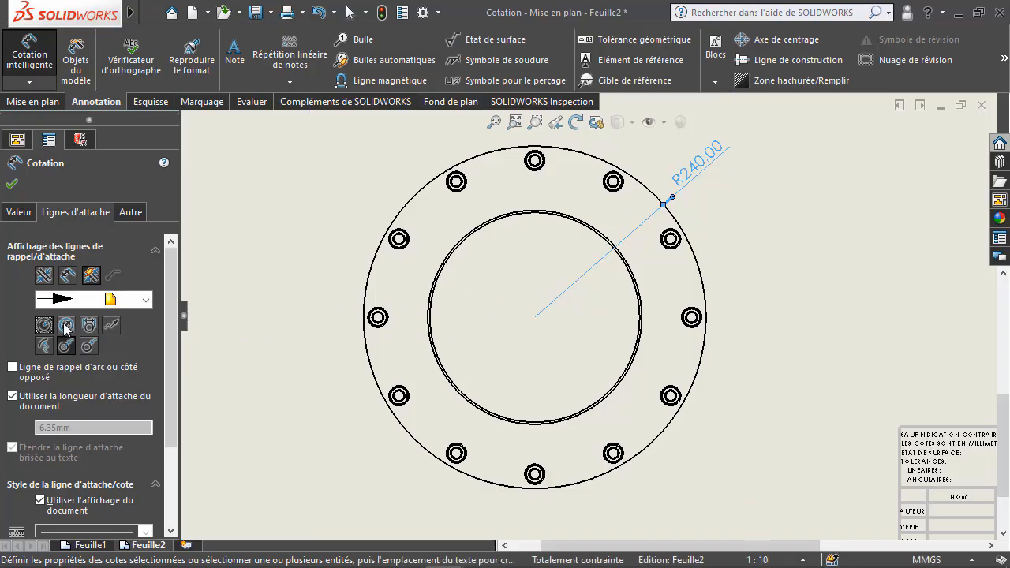
pyautogui.click(65, 326)
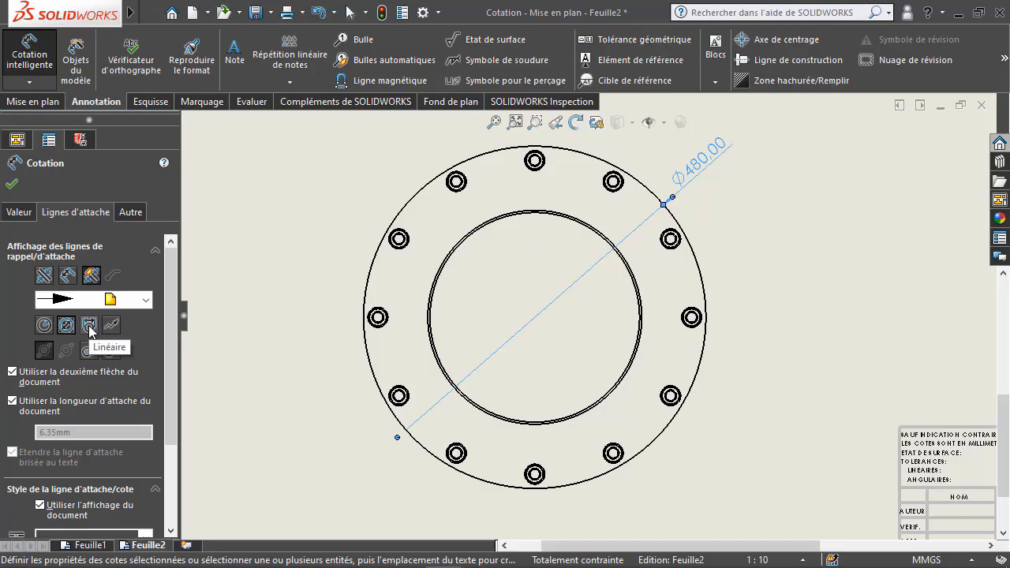
# Step: Compare the linear and diameter displays of the flange's outer dimension, finishing with the diameter display
pyautogui.click(88, 325)
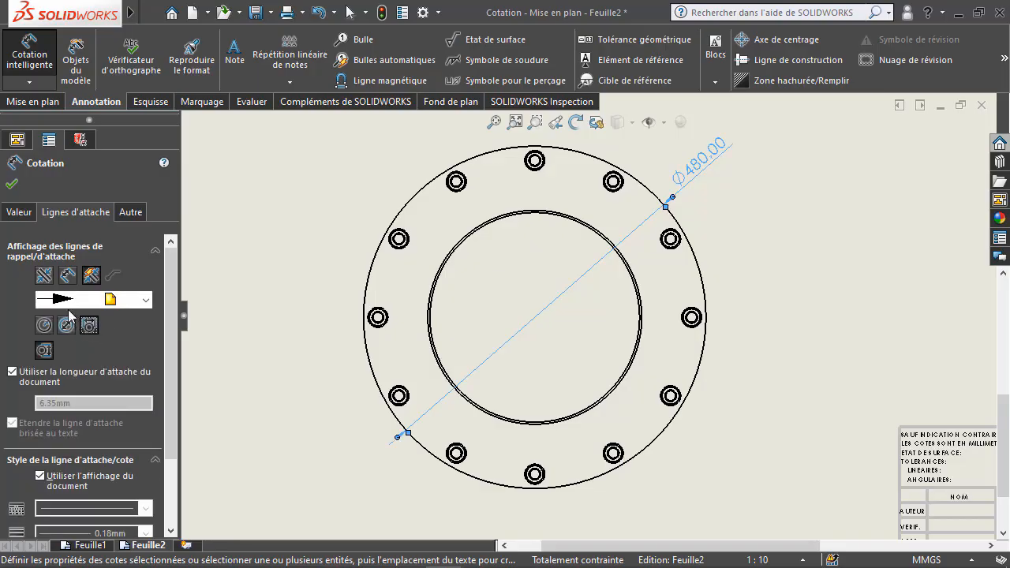
pyautogui.click(71, 325)
pyautogui.scroll(-2, 481, 407)
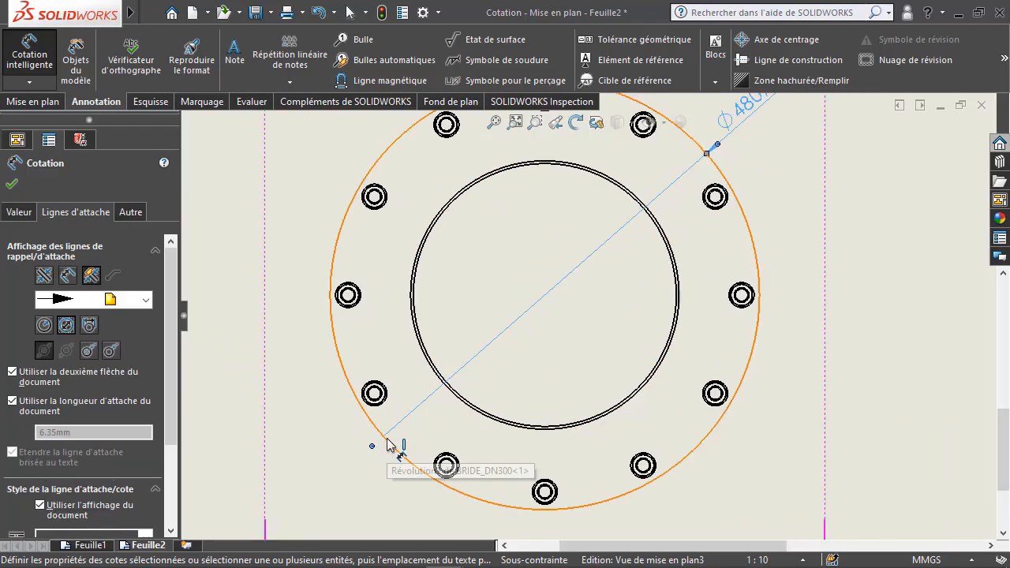
pyautogui.click(89, 326)
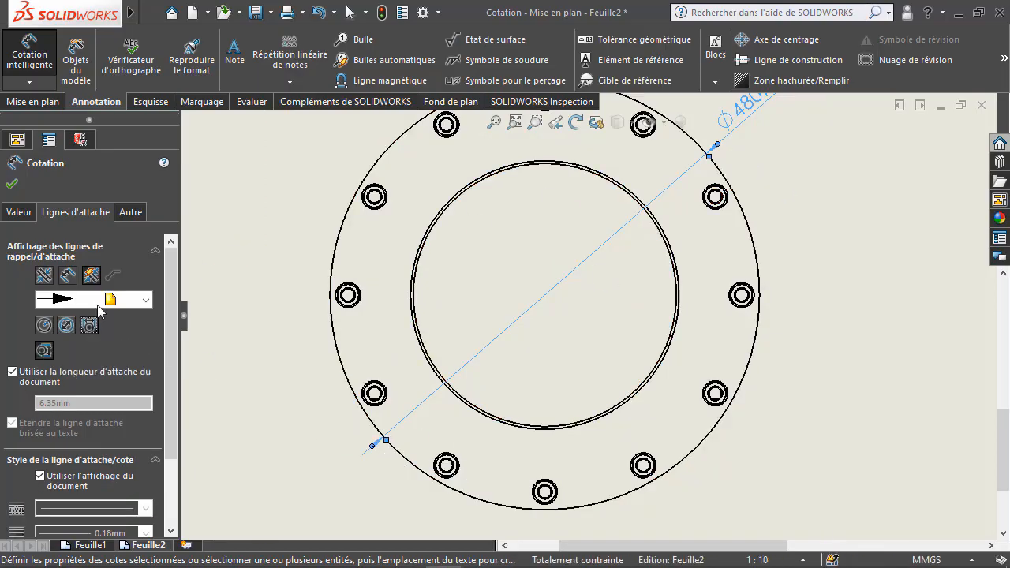
pyautogui.click(66, 325)
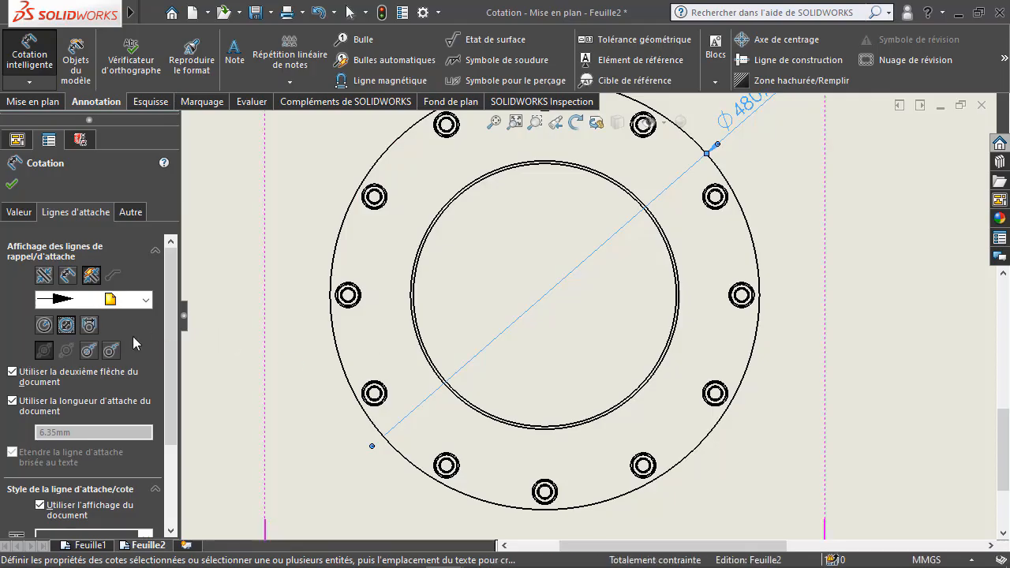
pyautogui.click(89, 325)
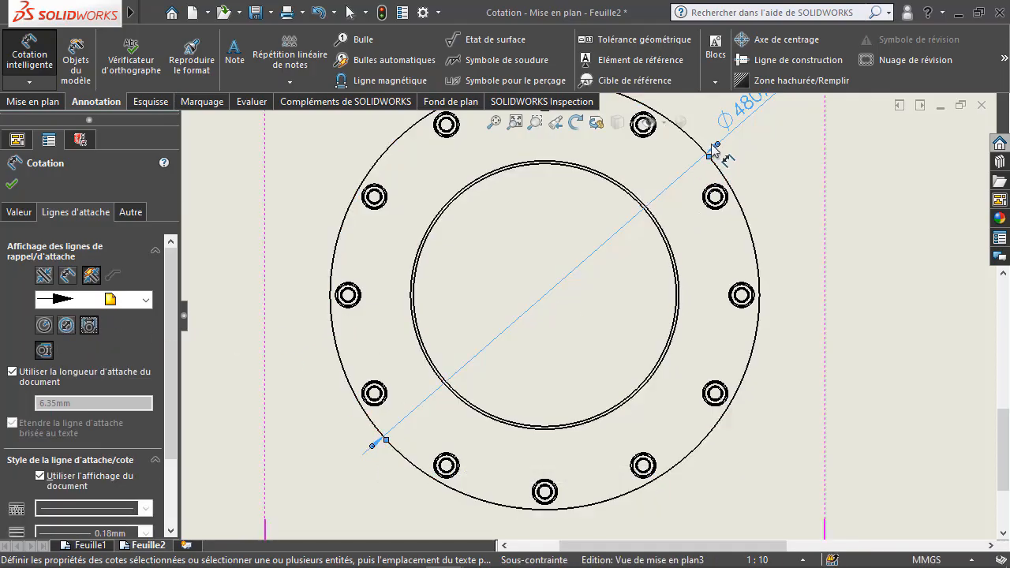
pyautogui.click(66, 326)
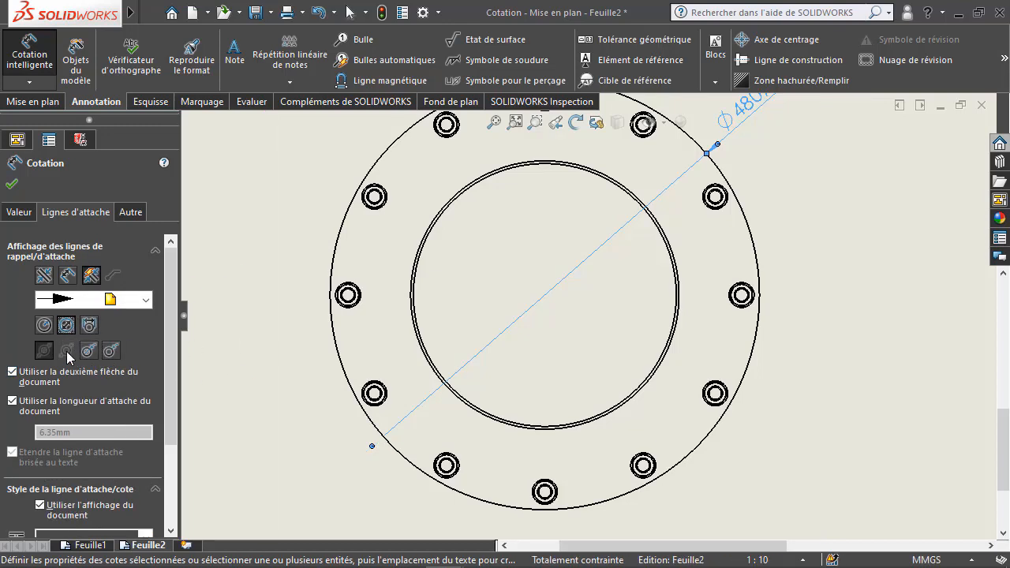
# Step: Apply the open leader style without a line across the circle, try inside arrows, and restore smart arrow placement
pyautogui.scroll(3, 552, 331)
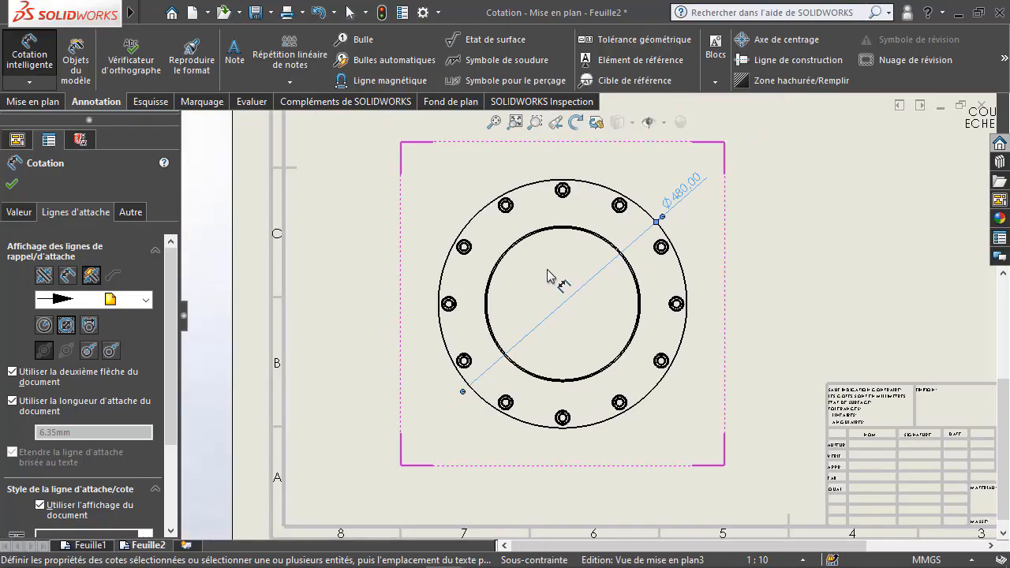
pyautogui.scroll(-3, 698, 207)
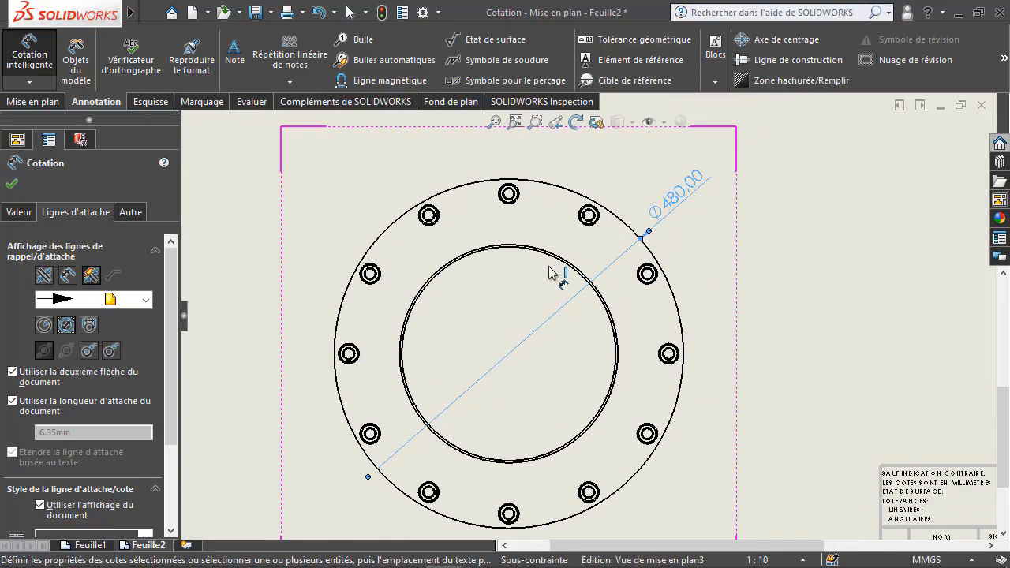
pyautogui.click(90, 351)
pyautogui.click(108, 350)
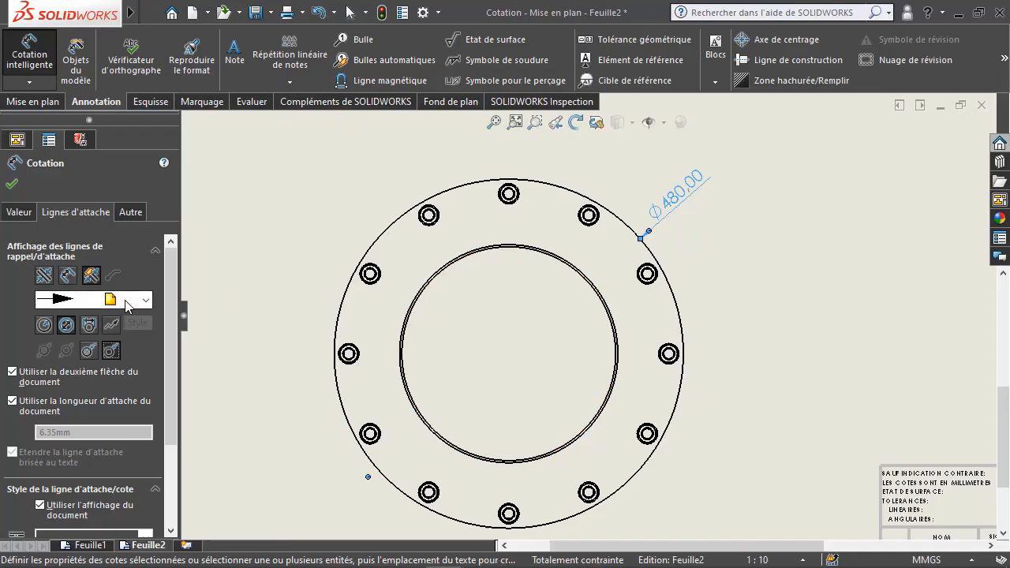
pyautogui.click(67, 274)
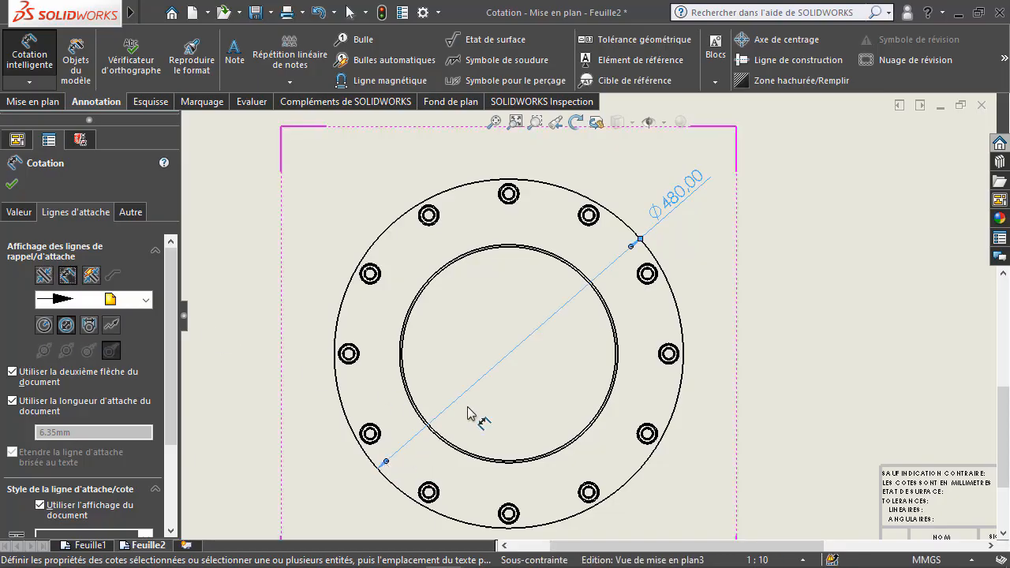
pyautogui.click(91, 276)
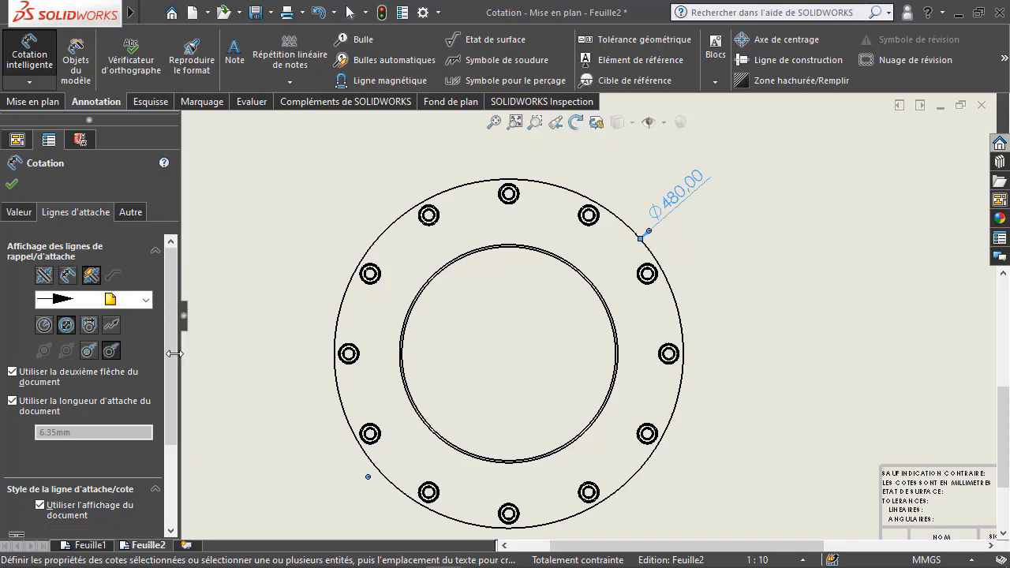
# Step: Enable custom text position with a broken leader and horizontal text, and flip the diameter dimension's arrows inside the circle
pyautogui.scroll(-1, 175, 379)
pyautogui.moveTo(173, 374); pyautogui.dragTo(174, 463)
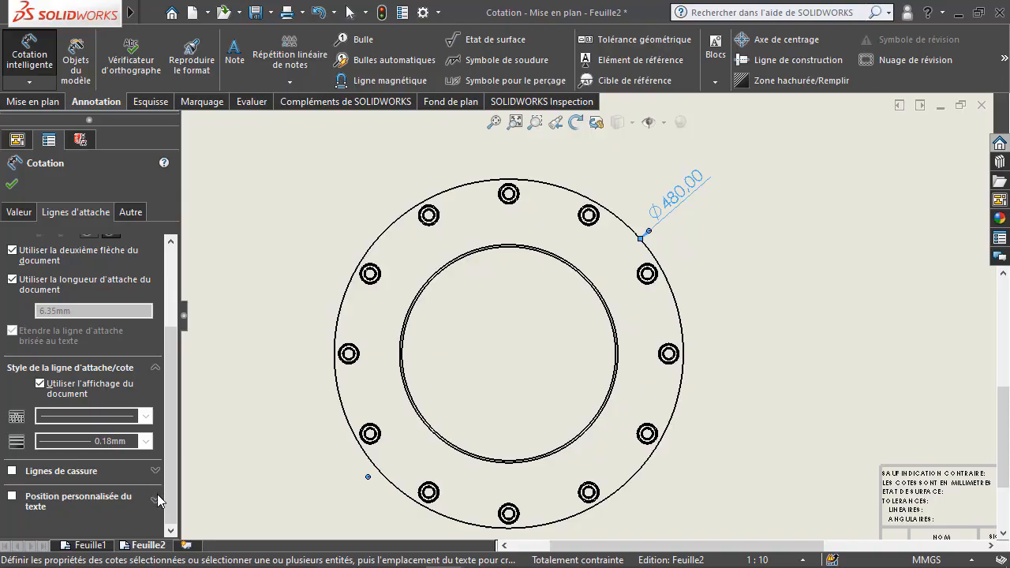
pyautogui.click(157, 494)
pyautogui.scroll(-2, 175, 496)
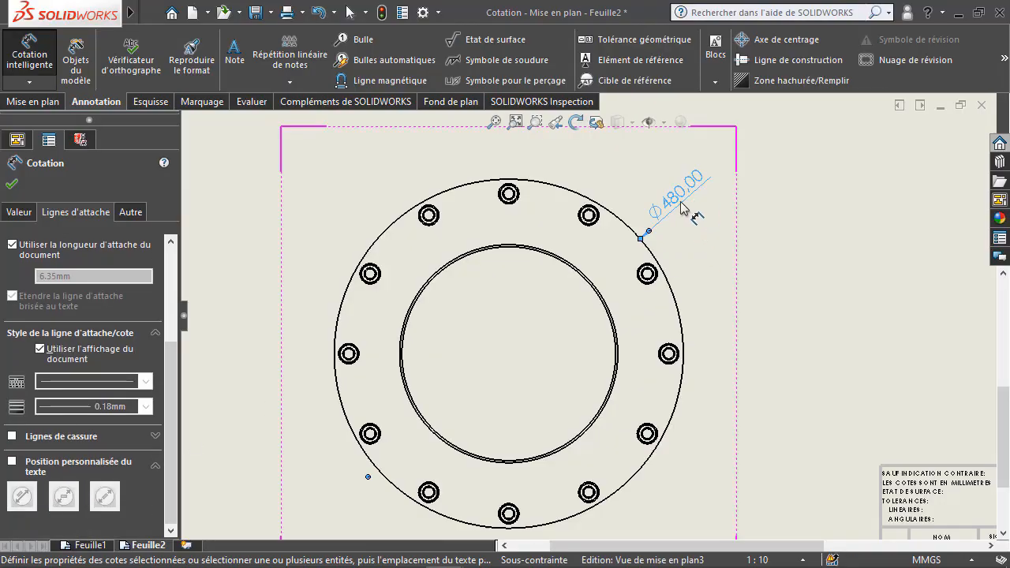
pyautogui.click(11, 464)
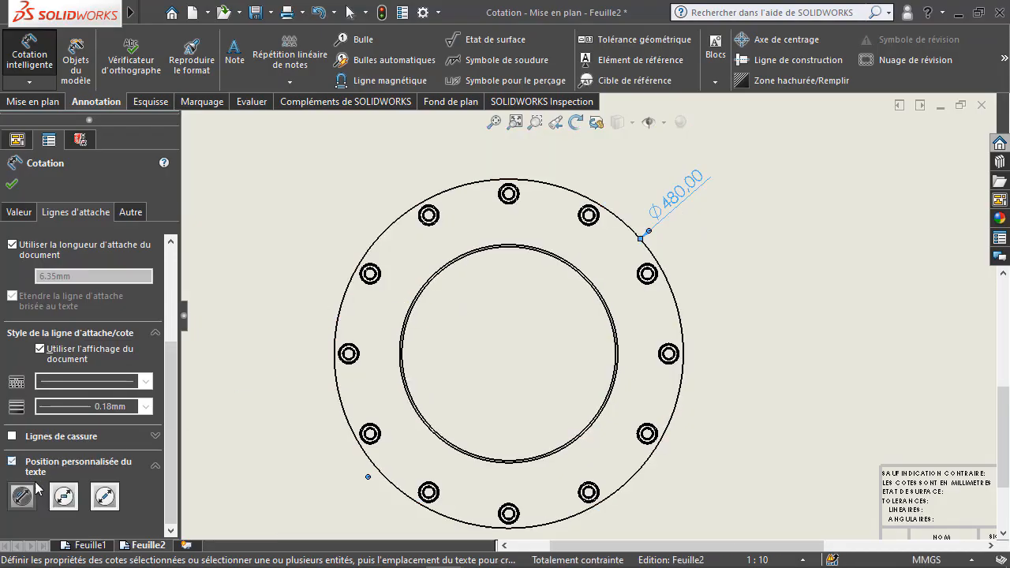
pyautogui.click(65, 496)
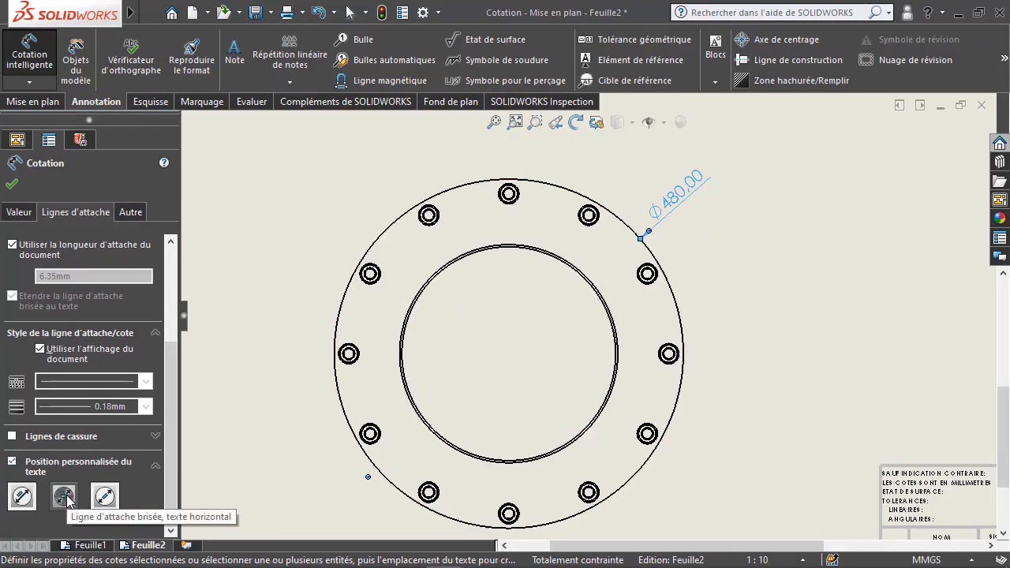
pyautogui.click(22, 496)
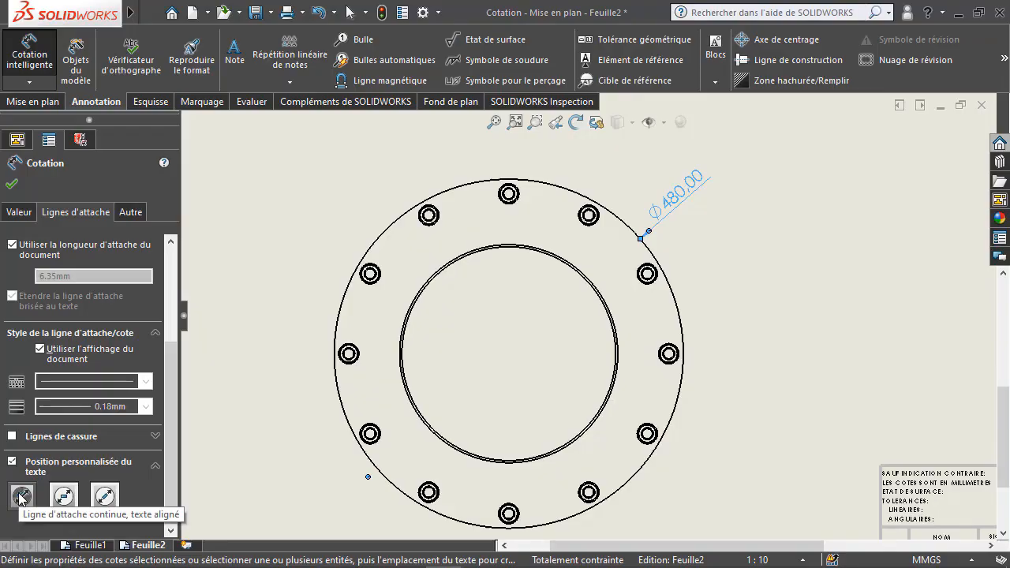
pyautogui.click(65, 496)
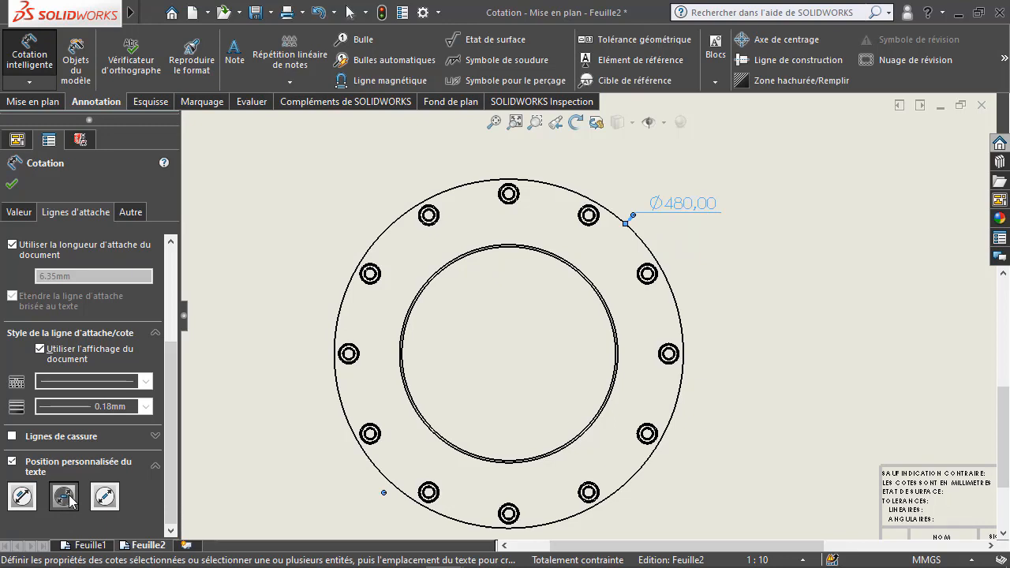
pyautogui.click(635, 216)
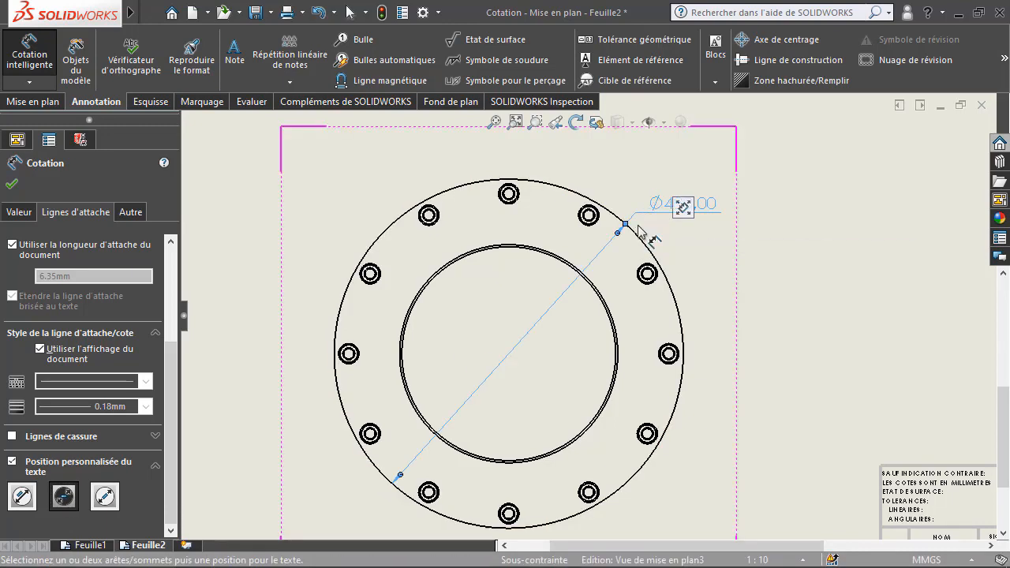
# Step: Compare the custom text positions on the diameter dimension and finish with the broken leader and aligned text
pyautogui.click(106, 495)
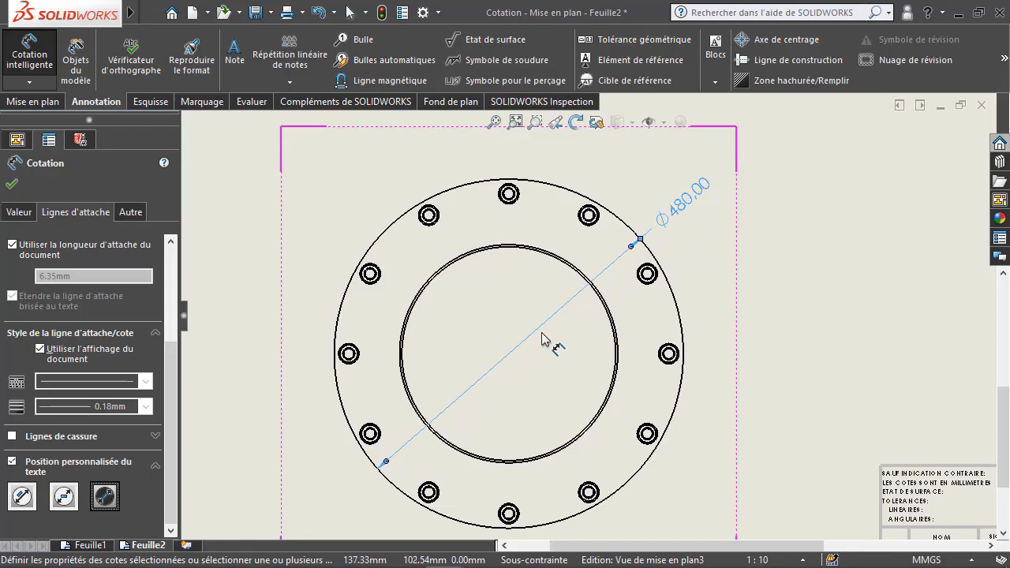
pyautogui.click(29, 498)
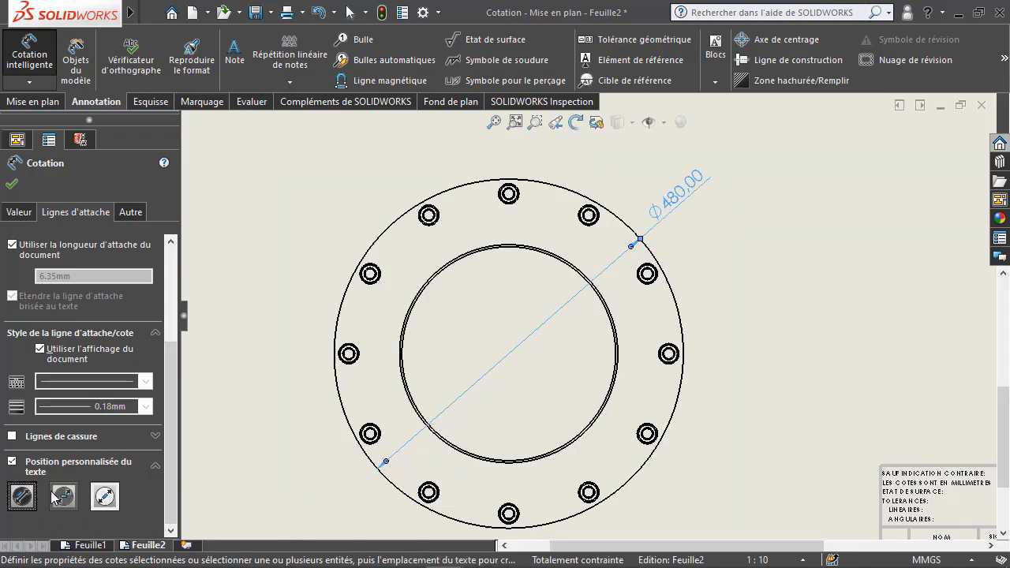
pyautogui.click(63, 497)
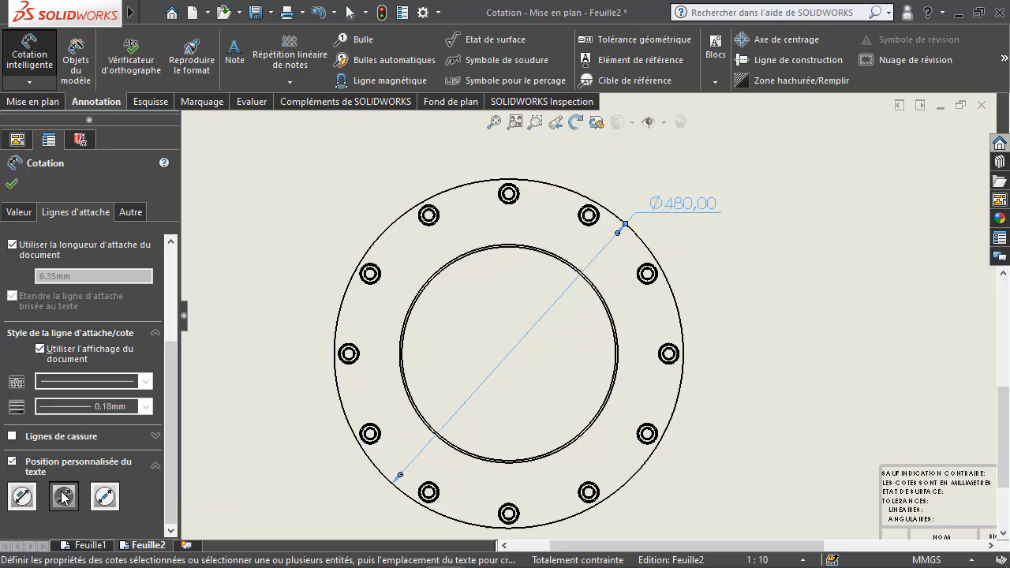
pyautogui.click(116, 497)
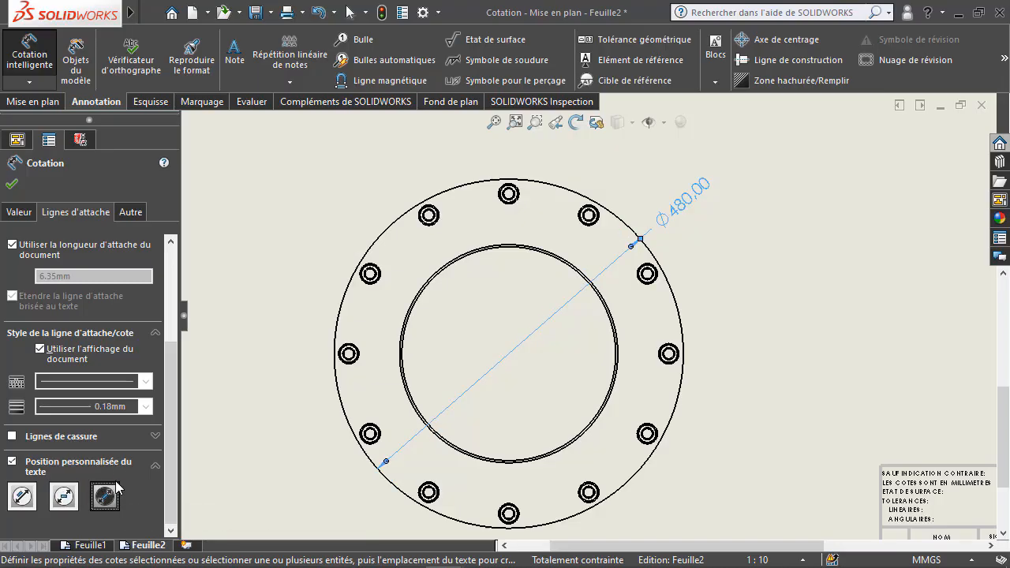
# Step: Turn off the document font for the diameter dimension, view the font settings, and close them without changes
pyautogui.click(131, 215)
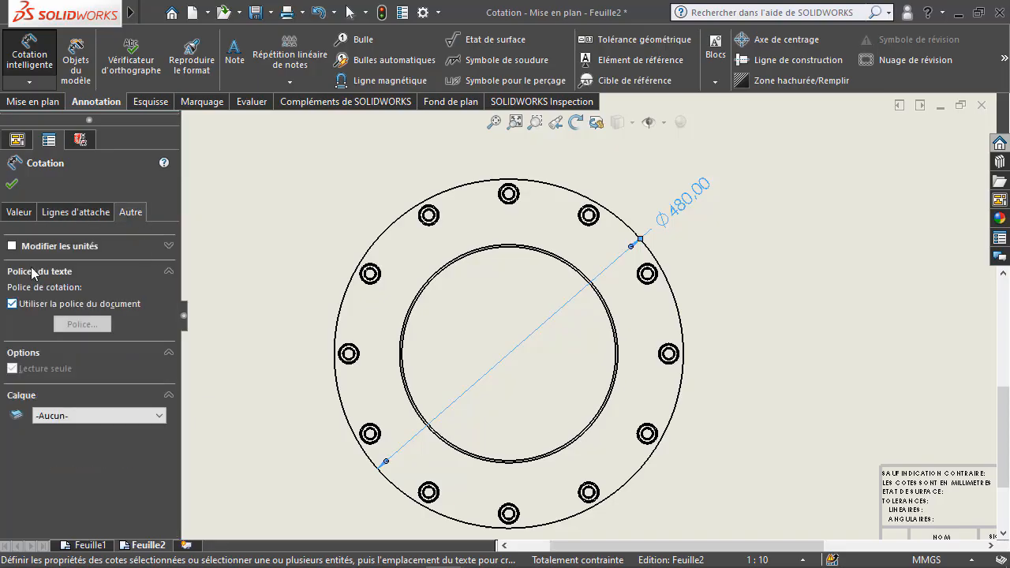
pyautogui.click(169, 245)
pyautogui.click(169, 246)
pyautogui.click(43, 303)
pyautogui.click(97, 325)
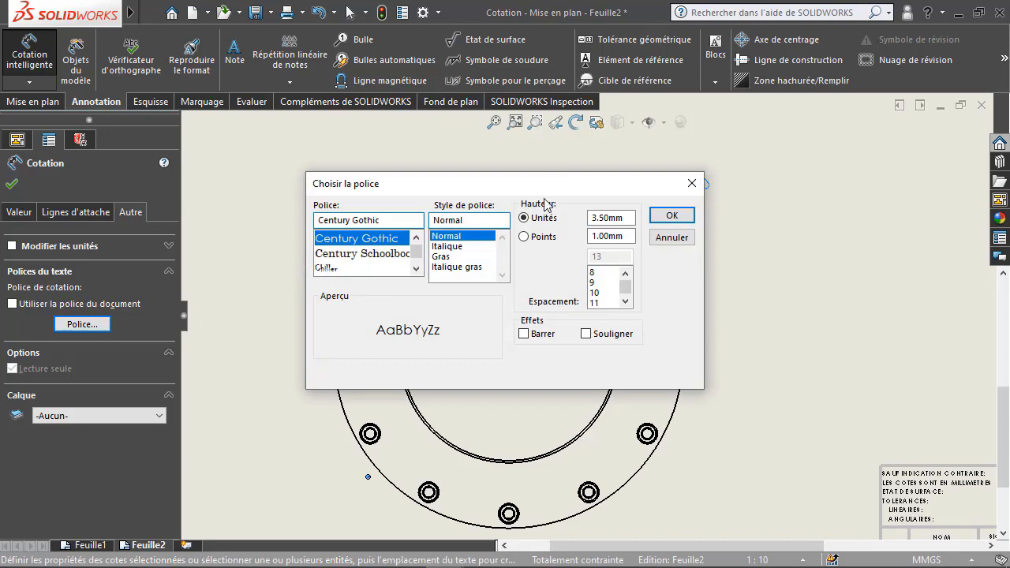
pyautogui.click(691, 184)
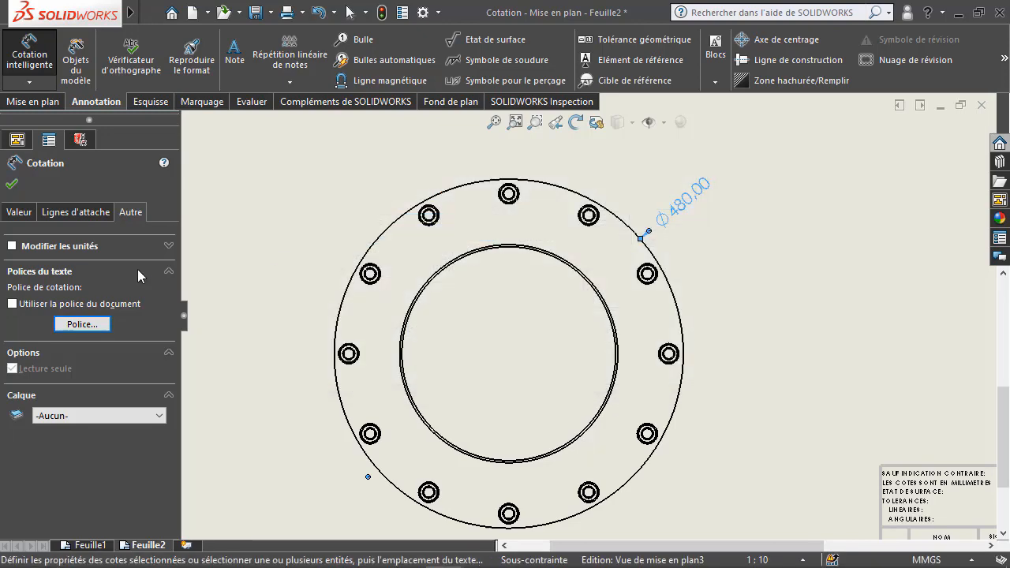
# Step: Change the outer flange diameter dimension's custom text position to a solid leader with aligned text
pyautogui.click(33, 215)
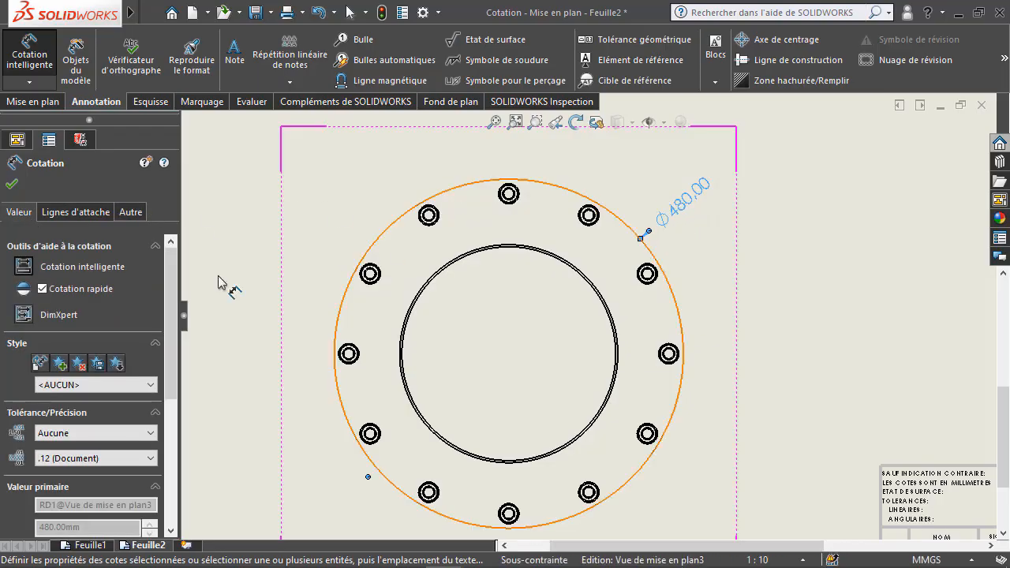
pyautogui.click(86, 214)
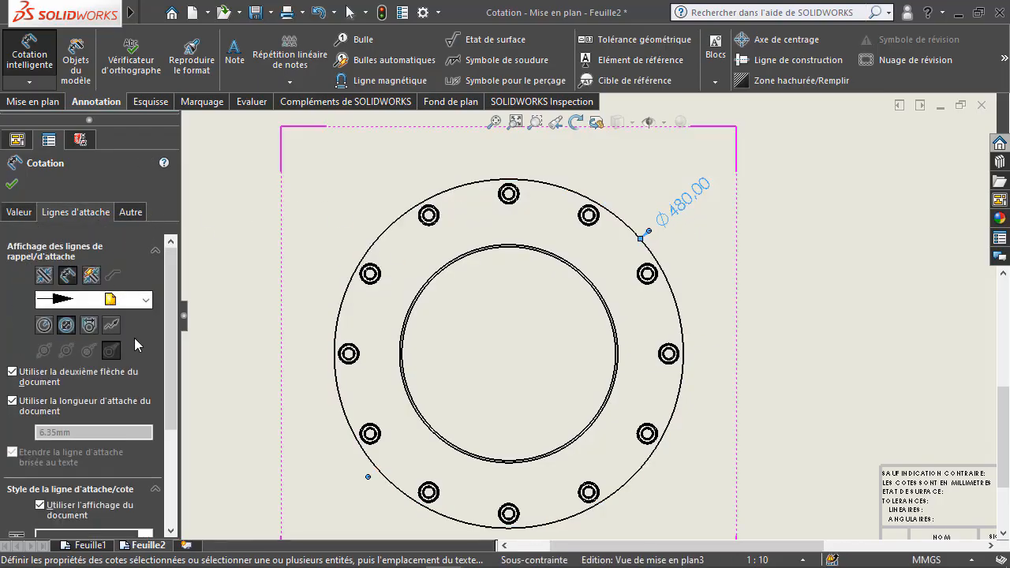
pyautogui.scroll(-3, 135, 344)
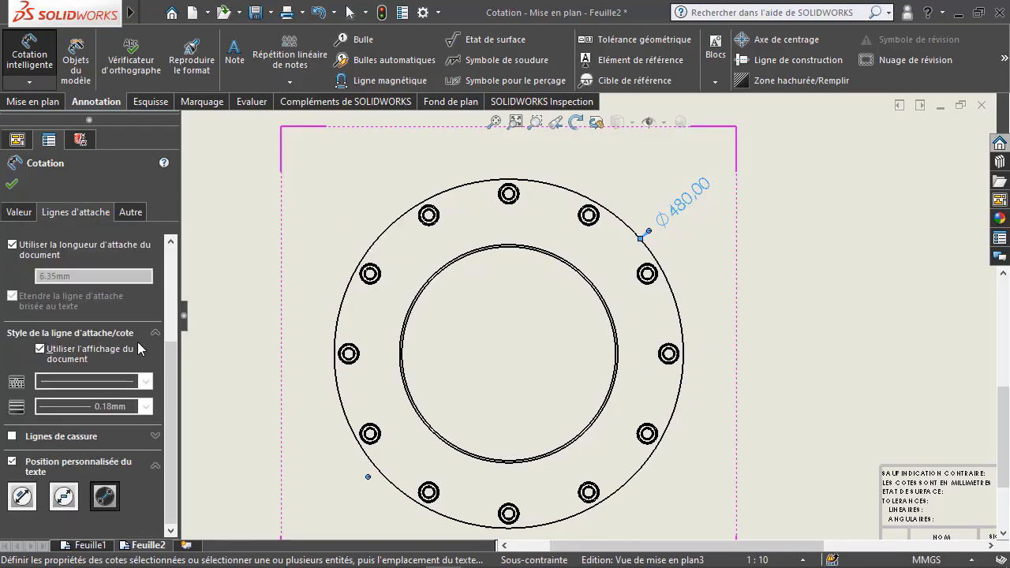
pyautogui.click(22, 496)
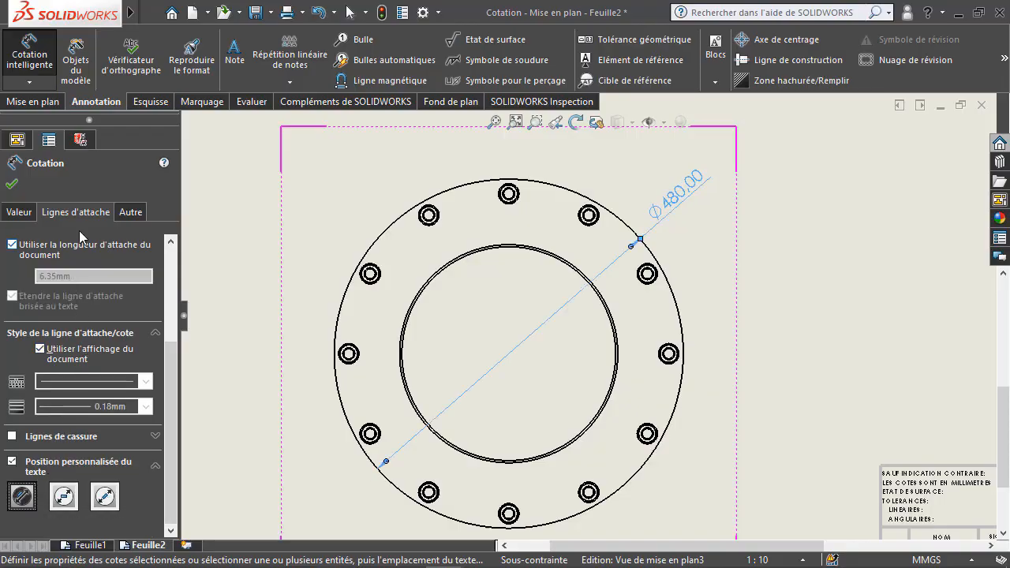
pyautogui.scroll(3, 132, 313)
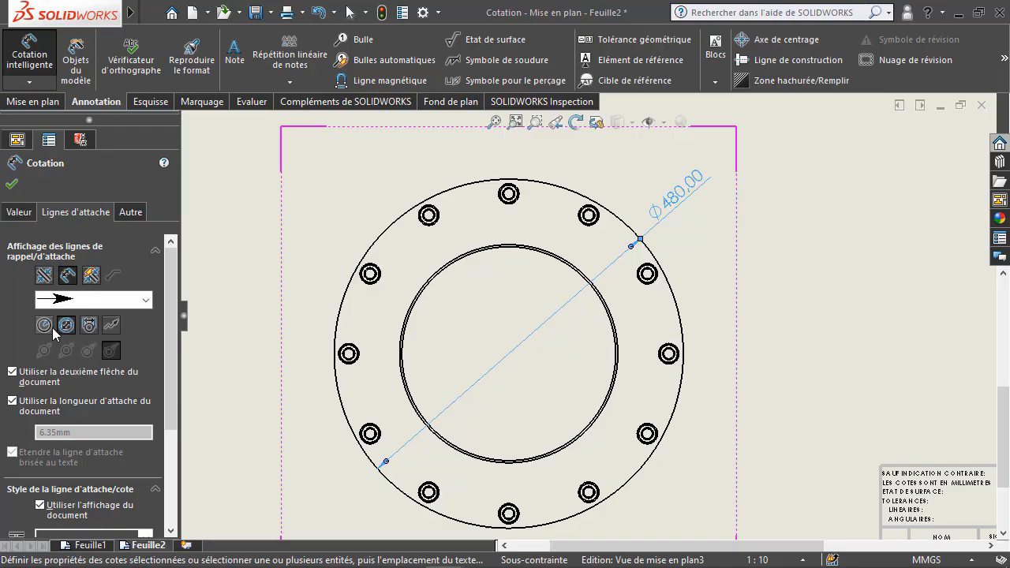
# Step: Compare the radius and diameter displays on the outer flange dimension, keep diameter, and place its arrows outside the circle
pyautogui.click(44, 325)
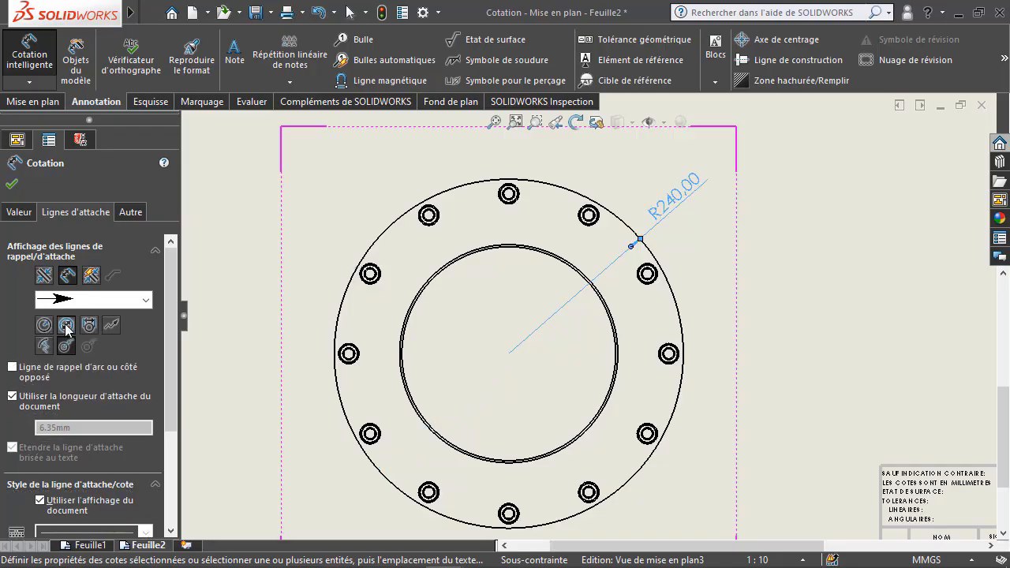
pyautogui.click(66, 325)
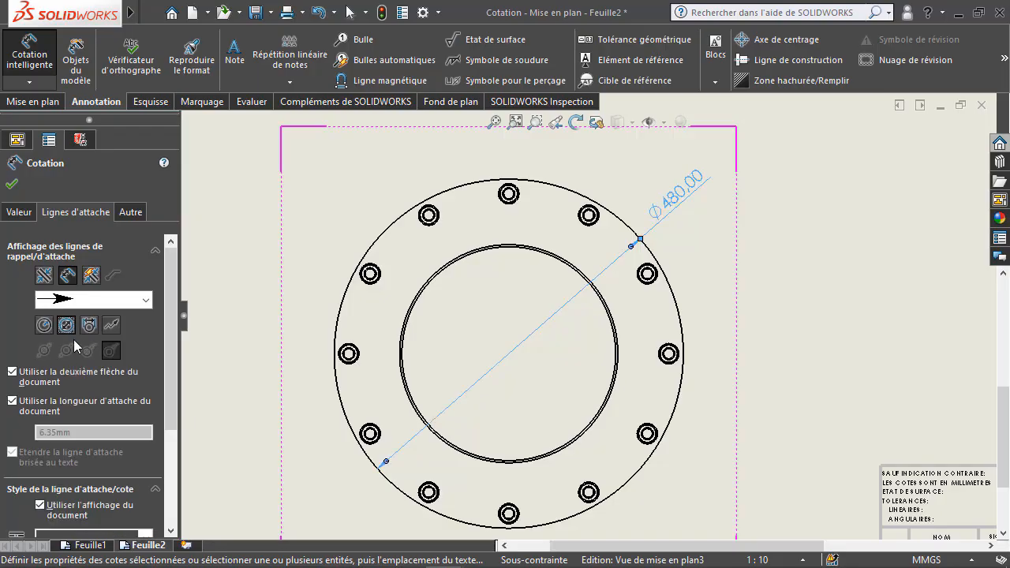
pyautogui.click(44, 275)
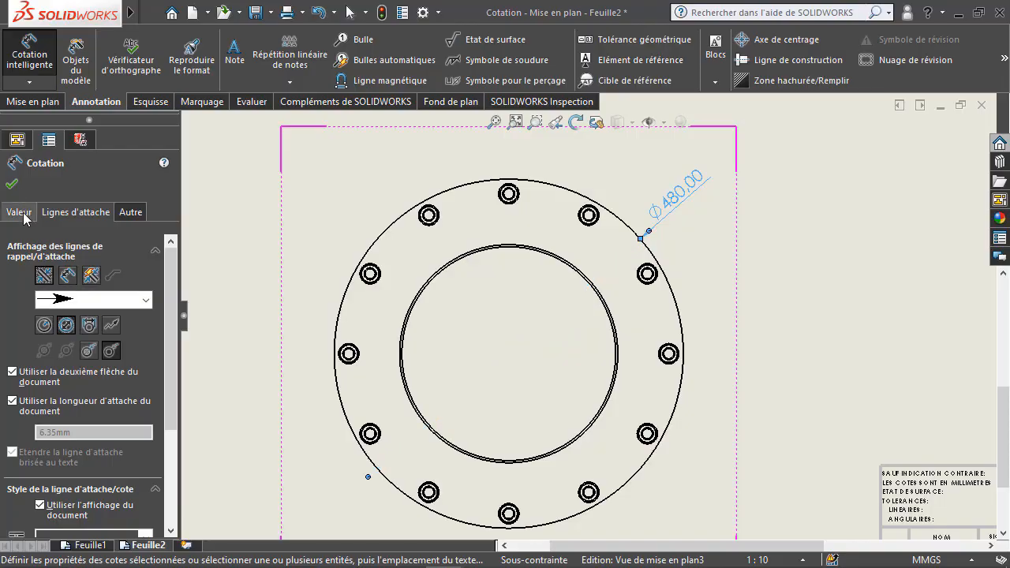
pyautogui.click(11, 184)
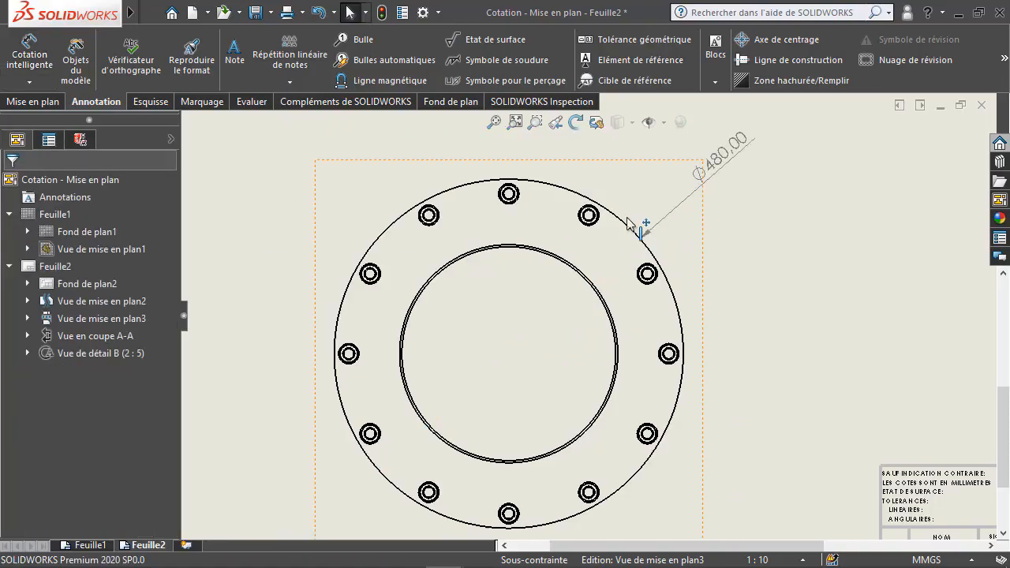
# Step: Move the outer diameter dimension's text closer to the flange, just outside its upper-right edge
pyautogui.moveTo(734, 154); pyautogui.dragTo(705, 194)
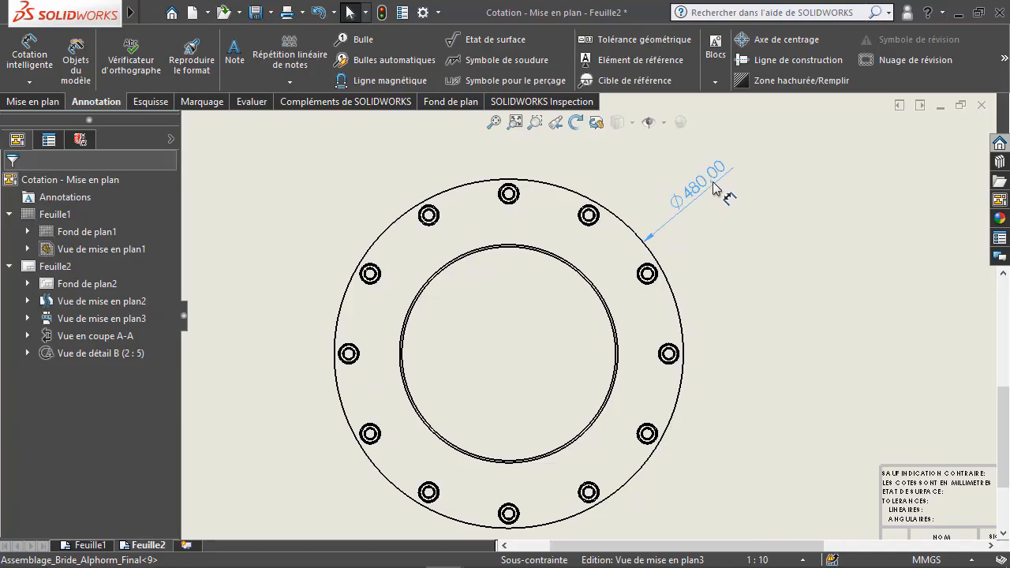
pyautogui.click(714, 197)
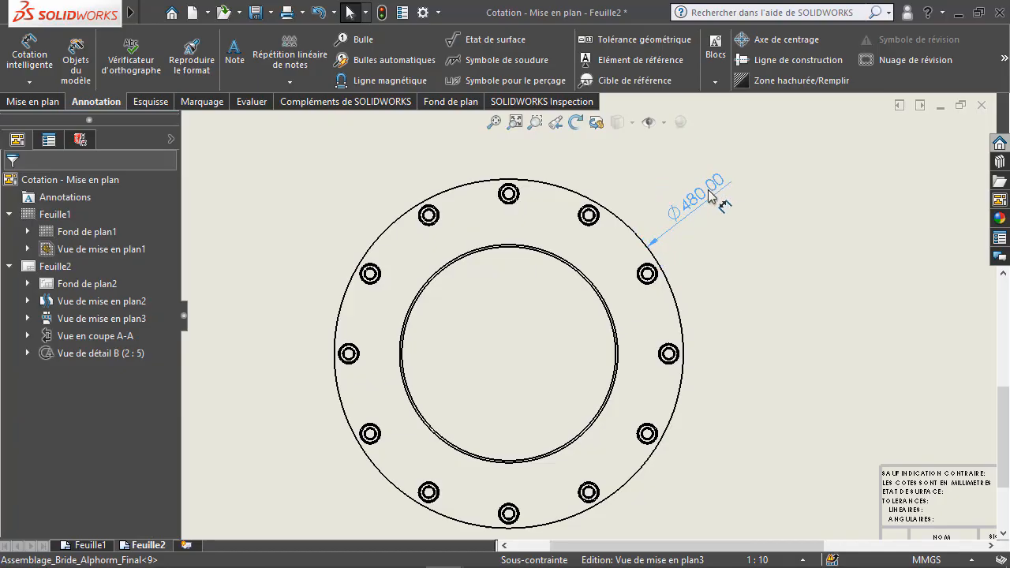
pyautogui.press('Escape')
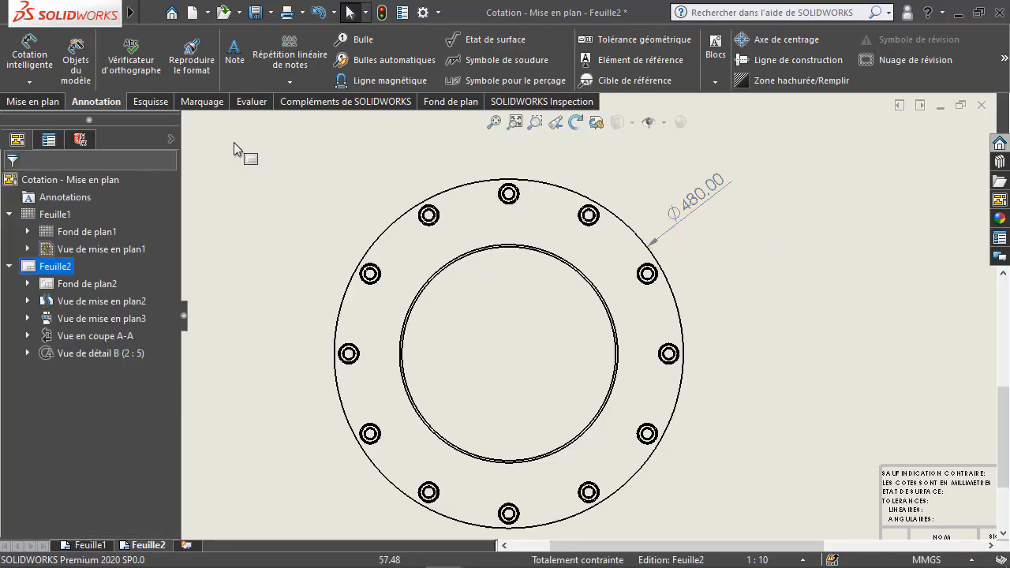
# Step: Dimension the inner circle of the flange, placing the text at its upper left, and display it as a radius
pyautogui.click(38, 55)
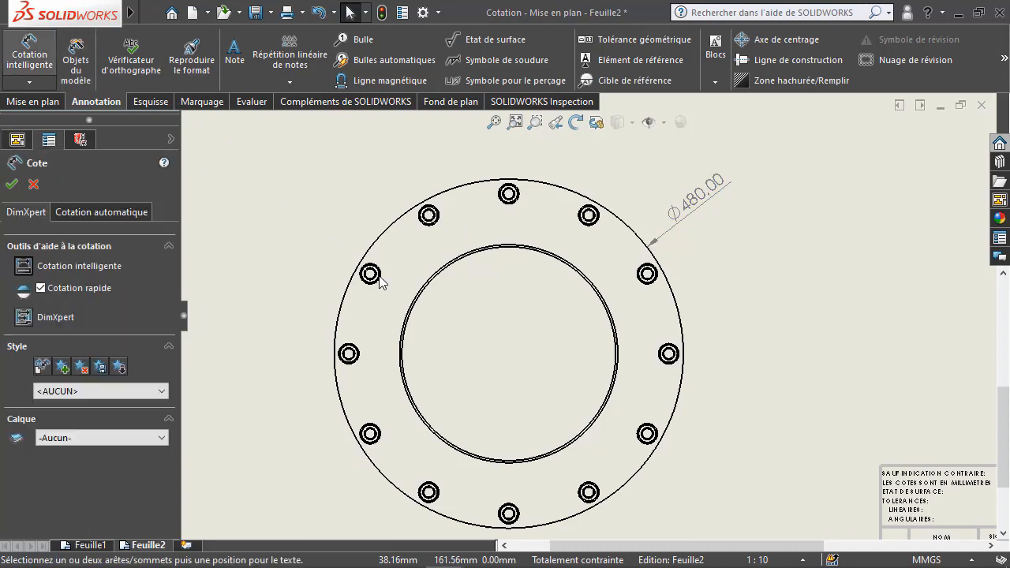
pyautogui.click(413, 289)
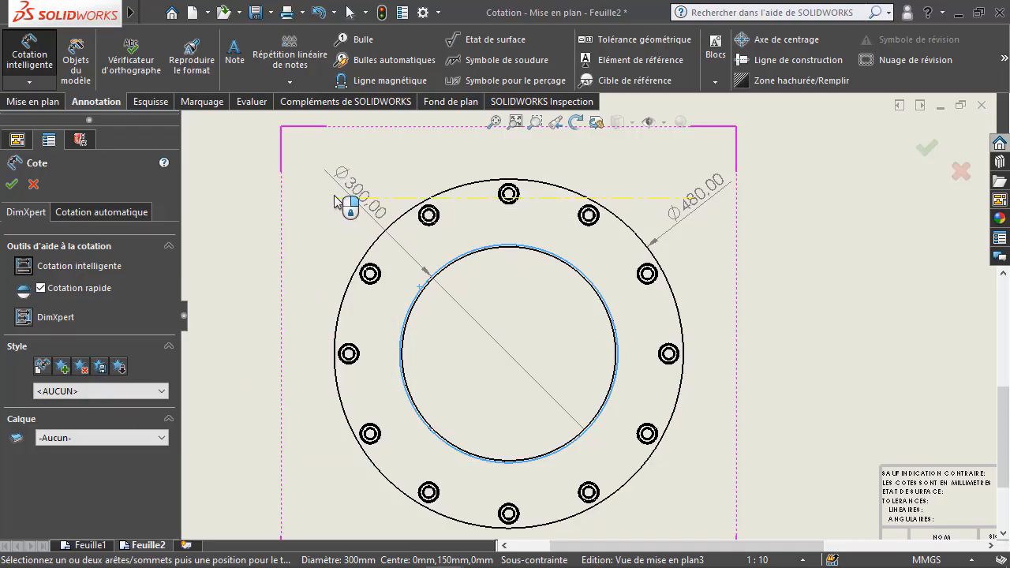
pyautogui.click(337, 201)
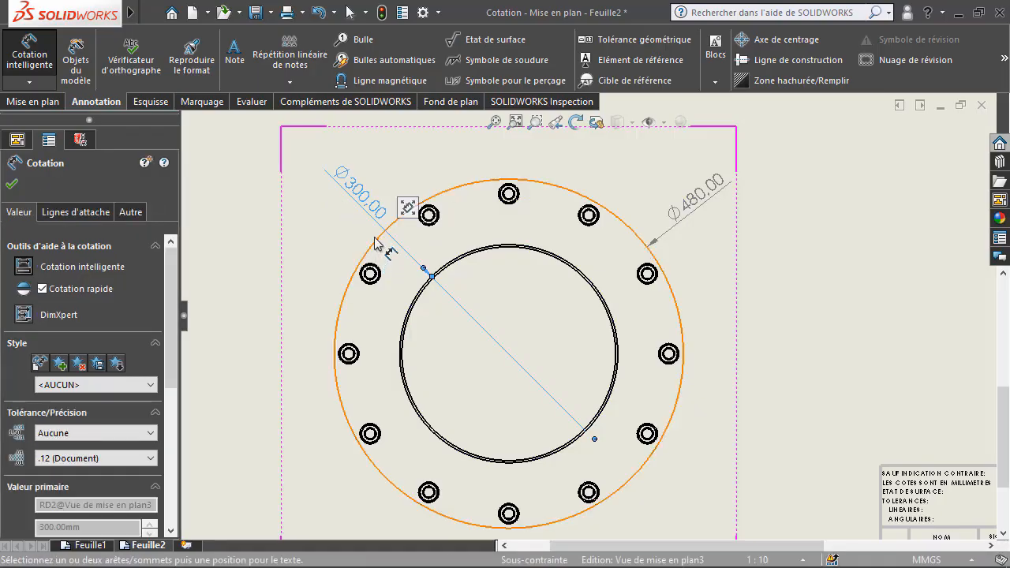
pyautogui.click(93, 214)
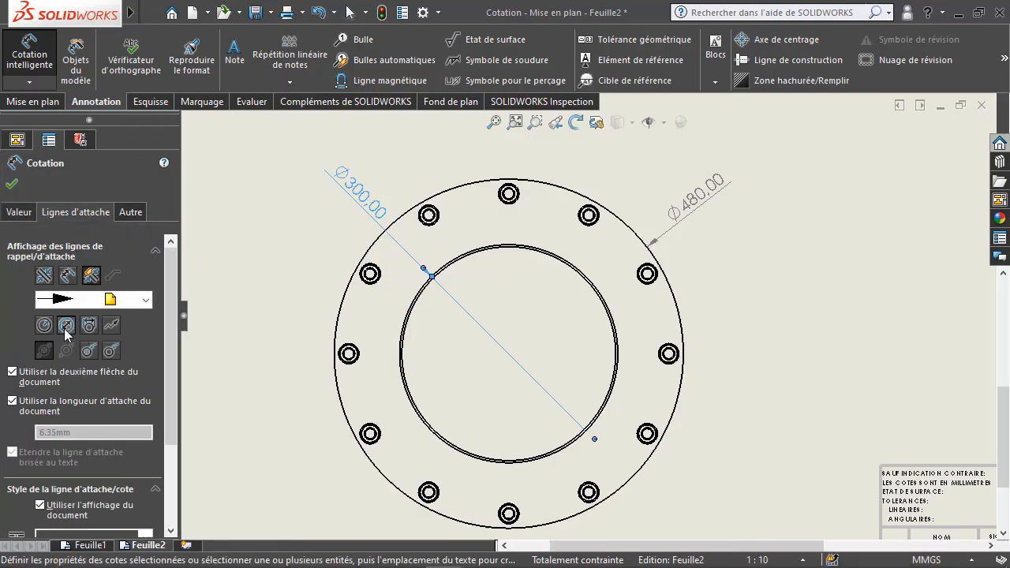
pyautogui.click(43, 326)
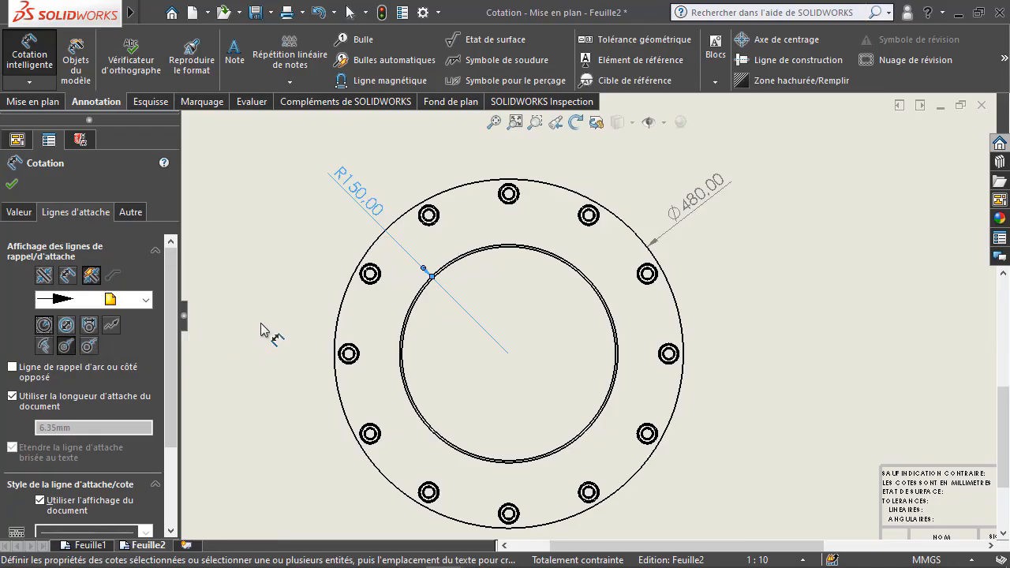
pyautogui.click(11, 186)
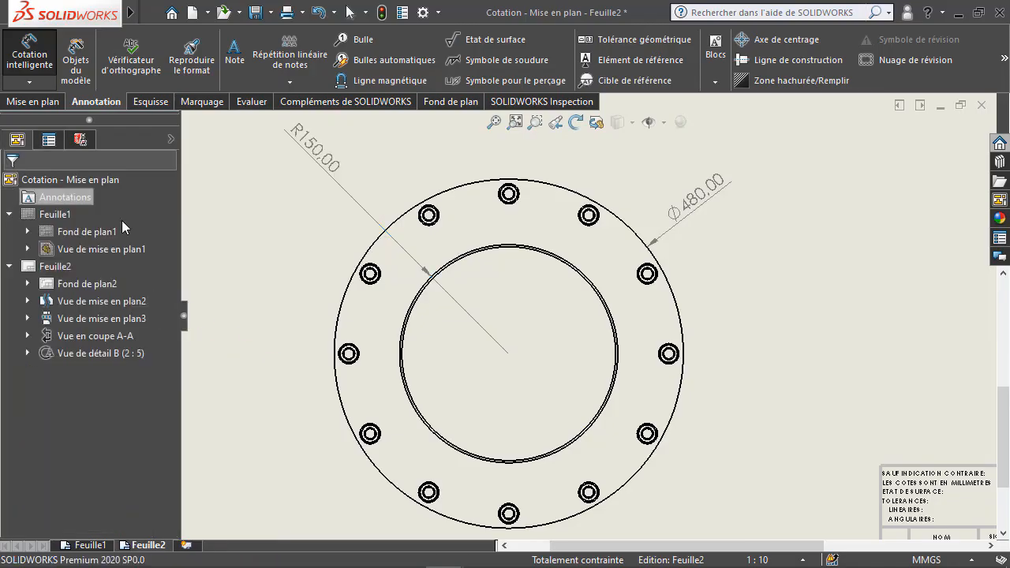
# Step: Try the radius display on the outer flange dimension, then restore the diameter display with the open leader
pyautogui.click(696, 206)
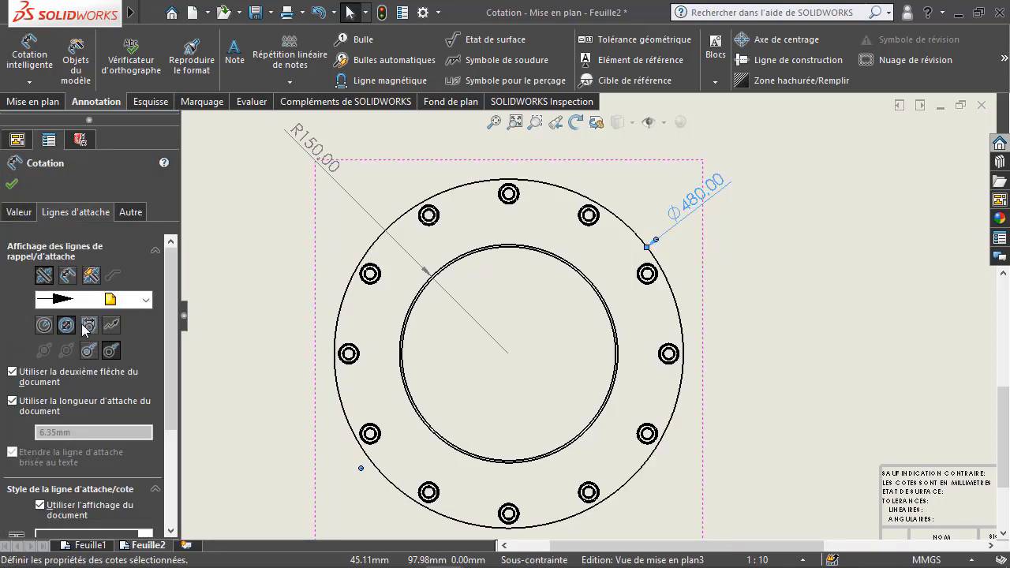
pyautogui.click(44, 326)
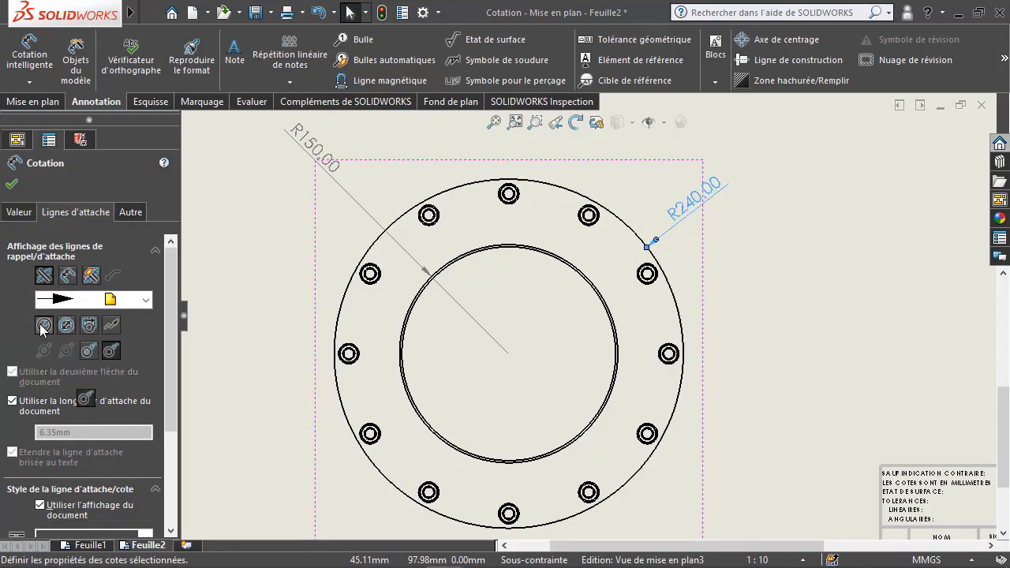
pyautogui.click(68, 325)
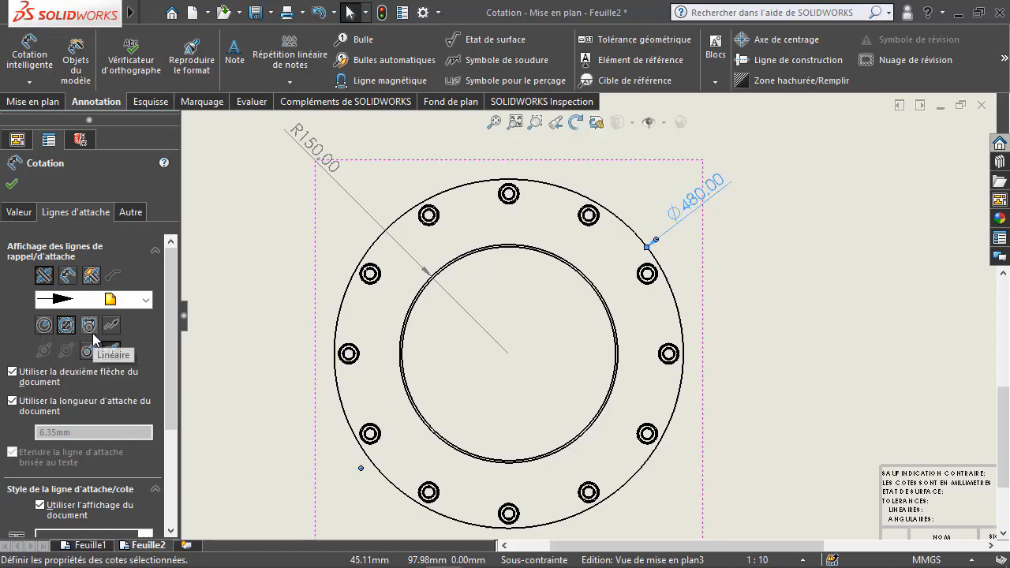
pyautogui.click(89, 352)
pyautogui.click(108, 353)
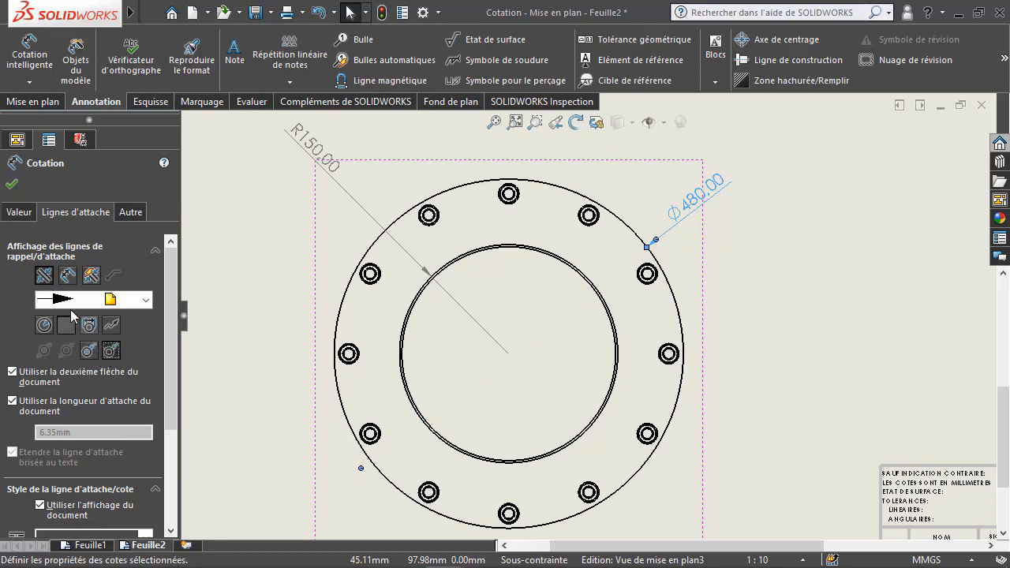
pyautogui.click(19, 213)
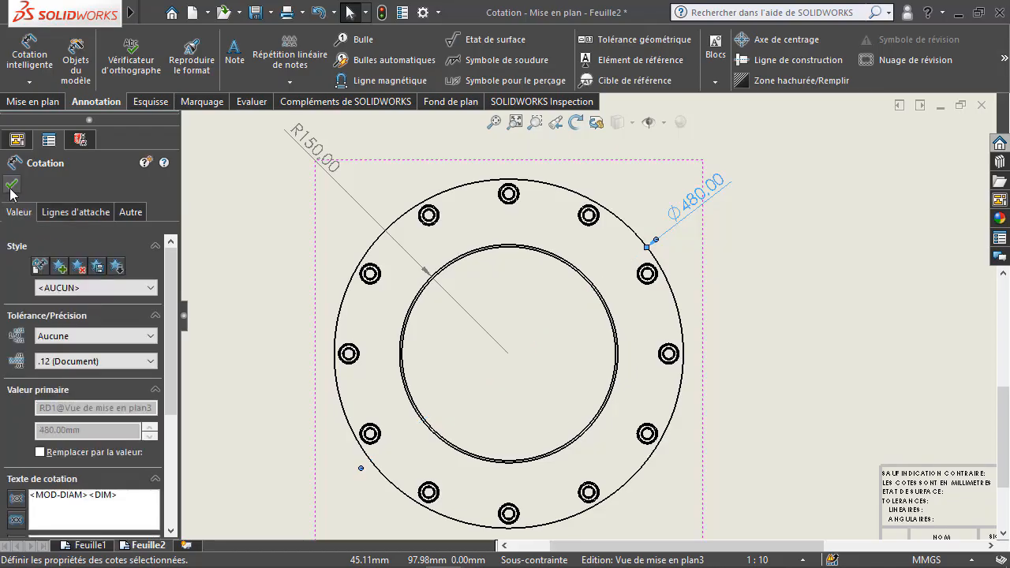
pyautogui.click(11, 184)
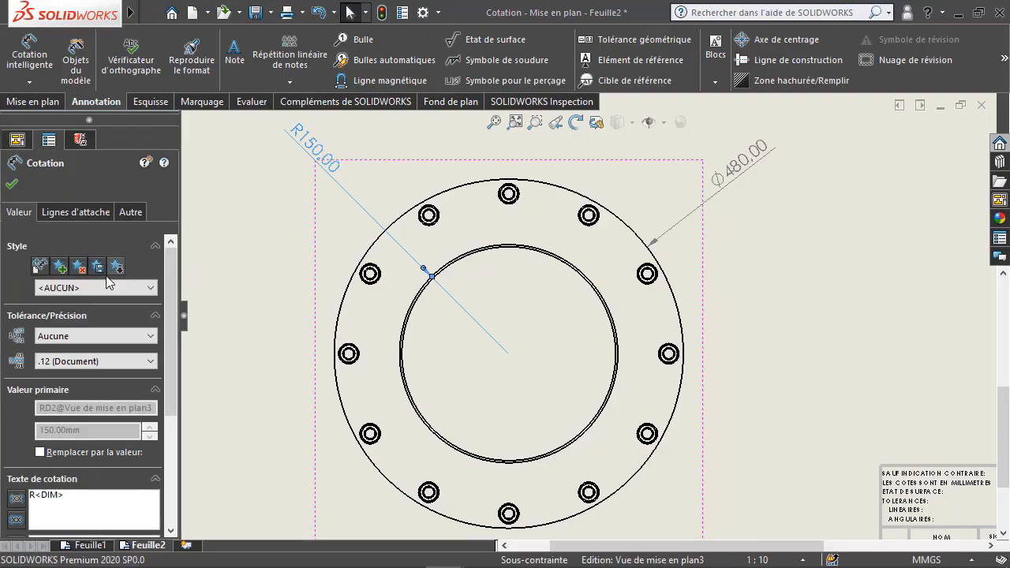
# Step: Switch the inner circle's radius dimension back to a diameter display
pyautogui.click(70, 217)
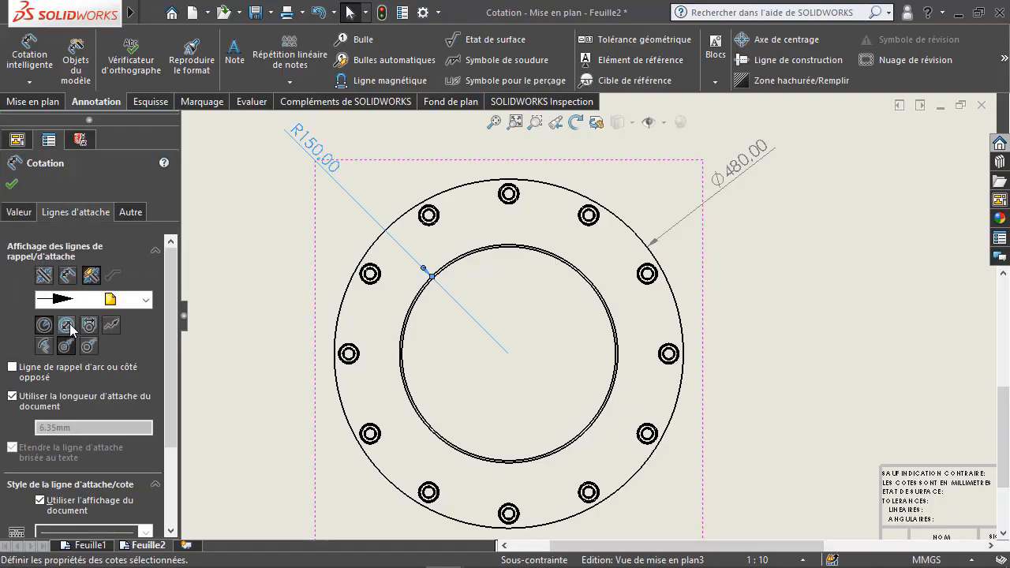
pyautogui.click(67, 324)
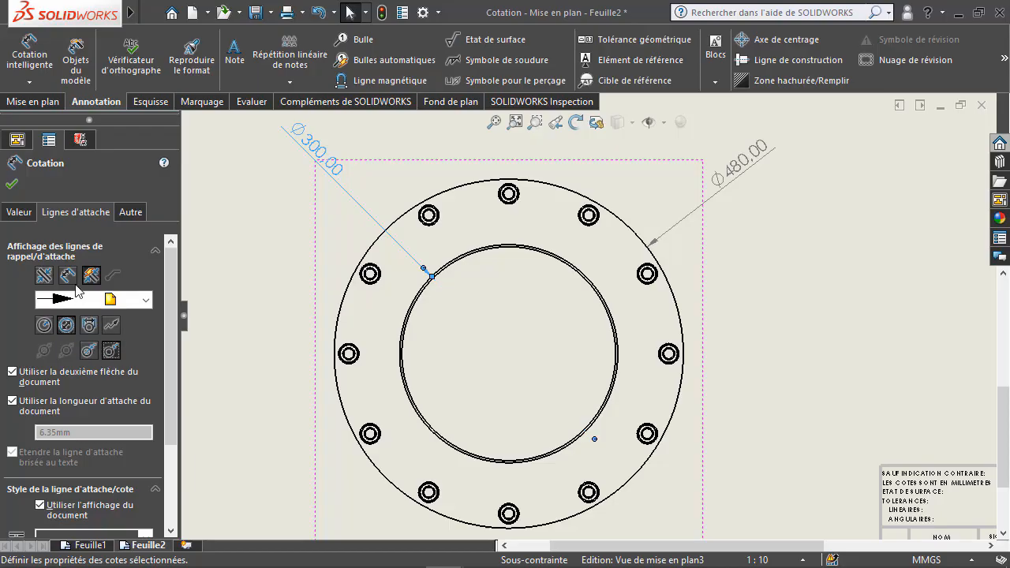
pyautogui.click(11, 184)
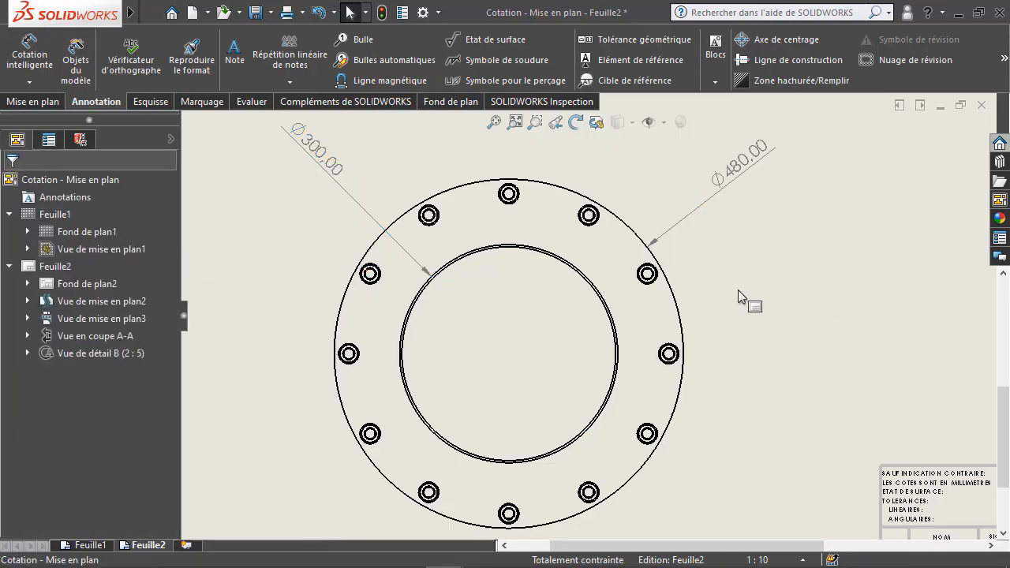
# Step: Look over the front view, section A-A and detail B for features that still need dimensions
pyautogui.scroll(-3, 675, 282)
pyautogui.scroll(-2, 676, 282)
pyautogui.scroll(5, 739, 213)
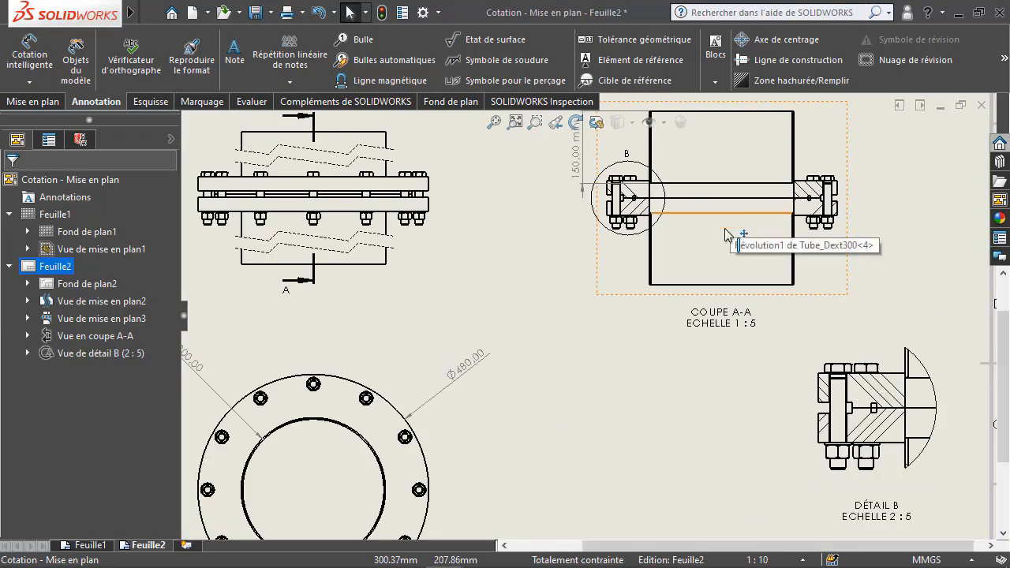
pyautogui.moveTo(410, 317)
pyautogui.mouseDown(button='middle')
pyautogui.moveTo(629, 316)
pyautogui.moveTo(661, 332)
pyautogui.mouseUp(button='middle')
pyautogui.scroll(-2, 438, 278)
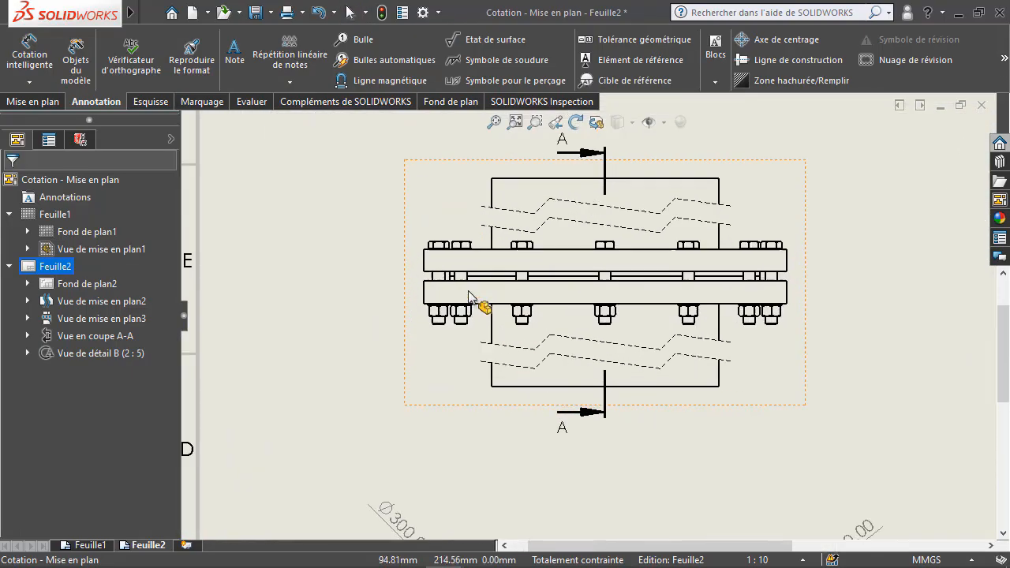
pyautogui.scroll(3, 588, 315)
pyautogui.moveTo(981, 448)
pyautogui.mouseDown(button='middle')
pyautogui.moveTo(658, 319)
pyautogui.moveTo(635, 286)
pyautogui.mouseUp(button='middle')
pyautogui.scroll(-3, 714, 316)
pyautogui.moveTo(512, 281); pyautogui.dragTo(534, 316, button='middle')
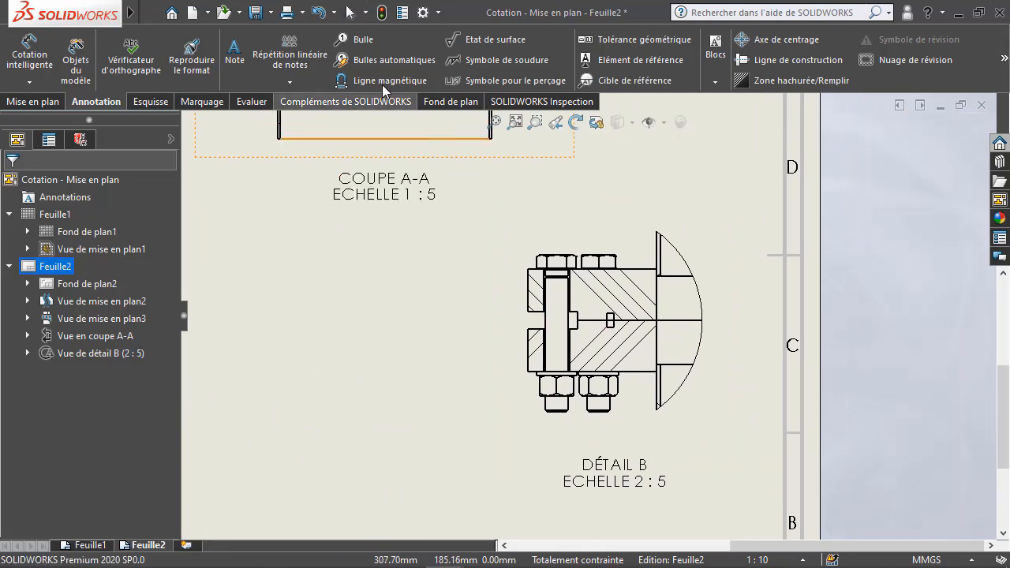
# Step: Dimension the upper flange's thickness at its outer edge in detail view B, placing the dimension on the view's left side
pyautogui.click(529, 275)
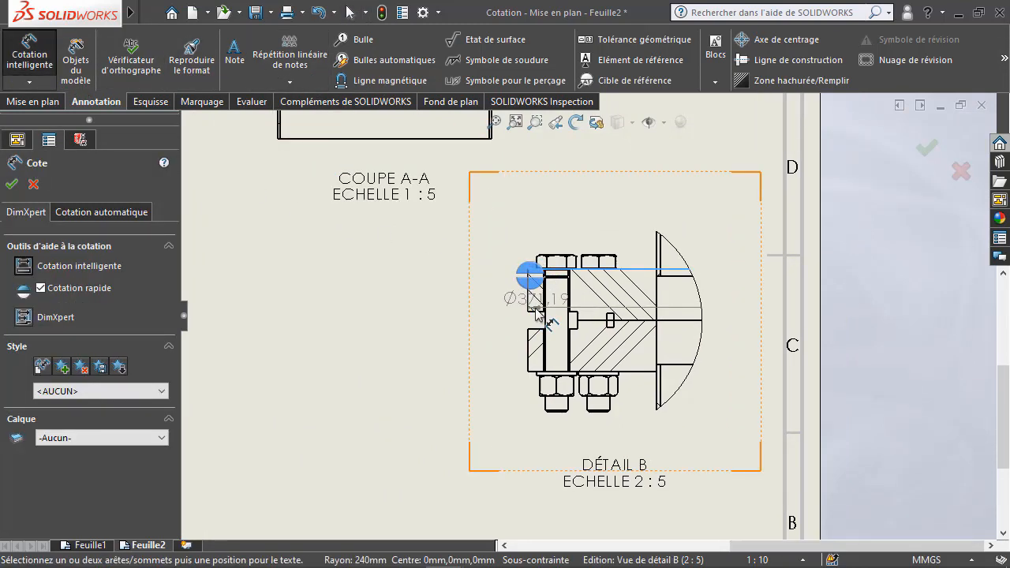
pyautogui.click(522, 308)
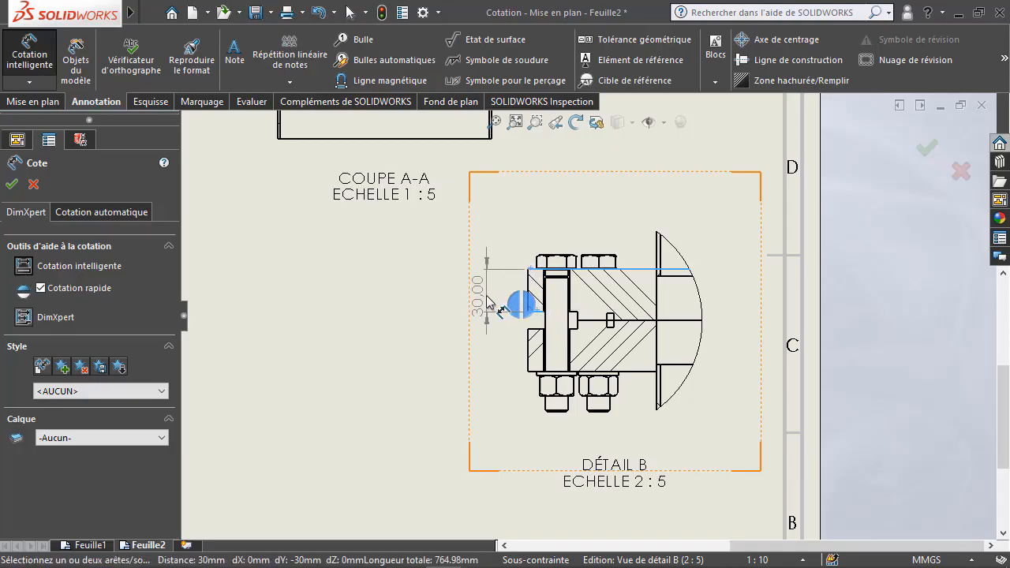
pyautogui.click(514, 303)
pyautogui.scroll(-2, 424, 272)
pyautogui.scroll(5, 511, 306)
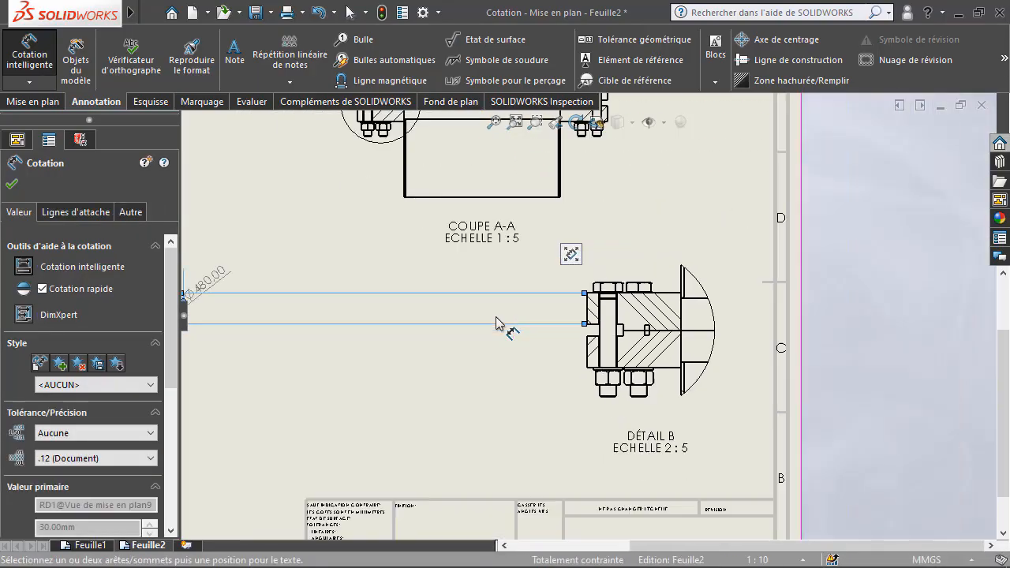
pyautogui.scroll(-4, 501, 314)
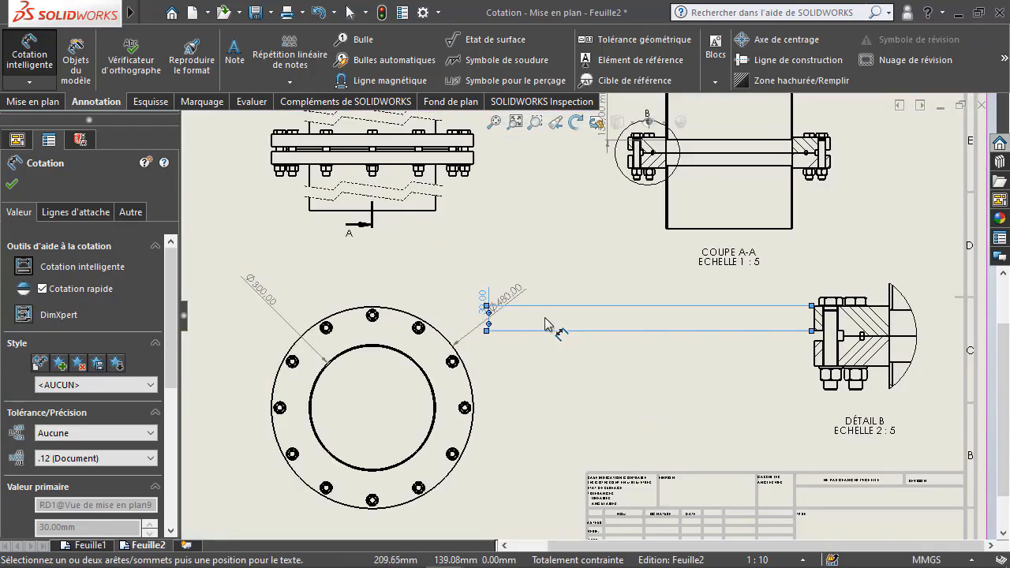
pyautogui.press('Escape')
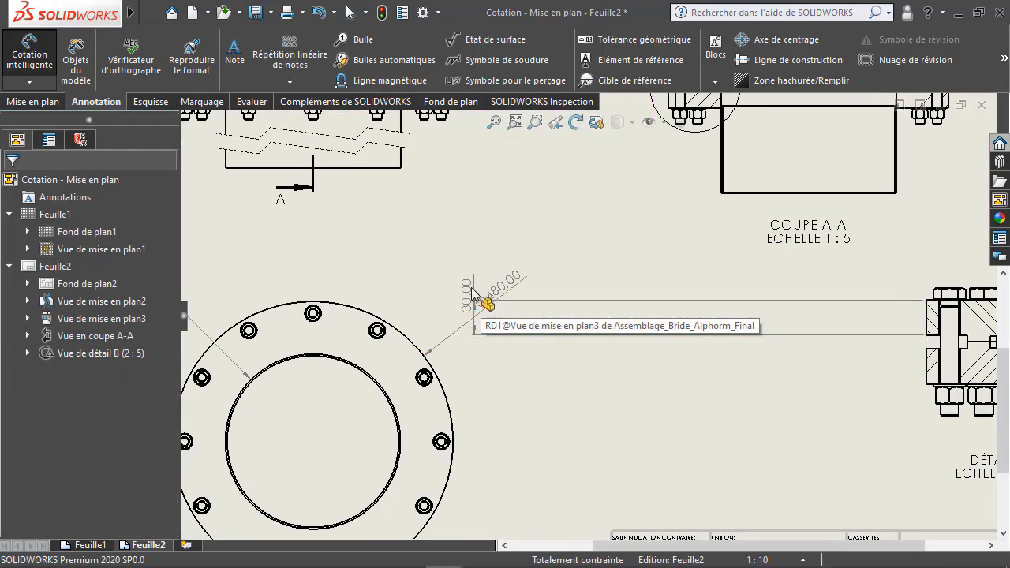
# Step: Move the upper flange's thickness dimension close to the flange's outer edge in detail view B
pyautogui.moveTo(471, 287); pyautogui.dragTo(904, 310)
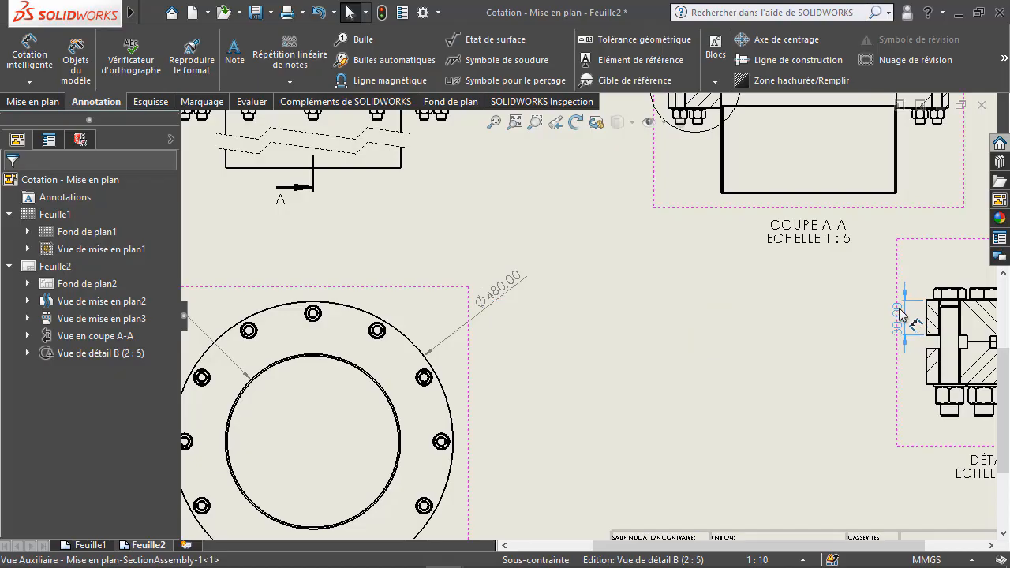
pyautogui.click(899, 314)
pyautogui.scroll(-5, 868, 340)
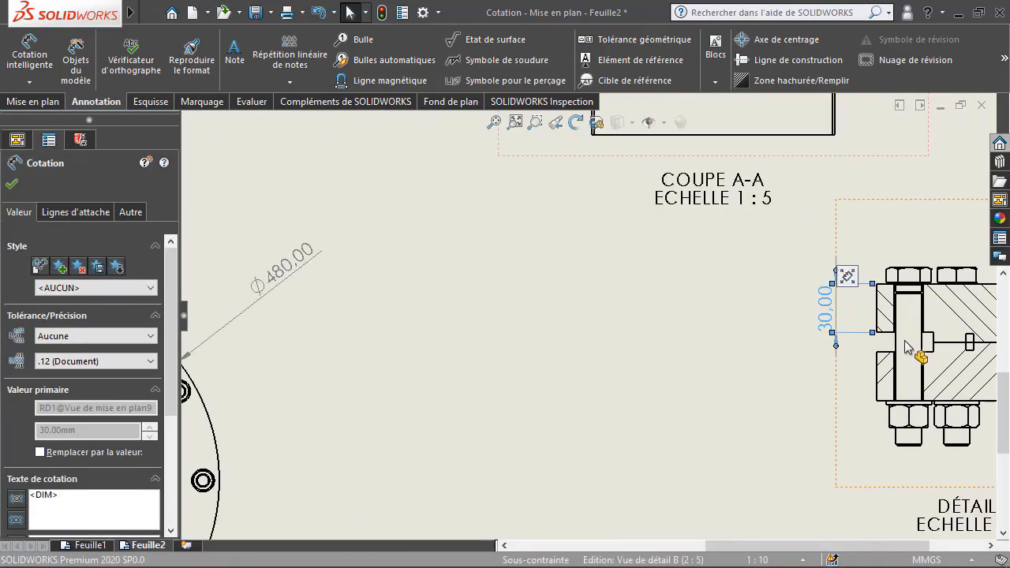
pyautogui.moveTo(905, 347); pyautogui.dragTo(704, 321, button='middle')
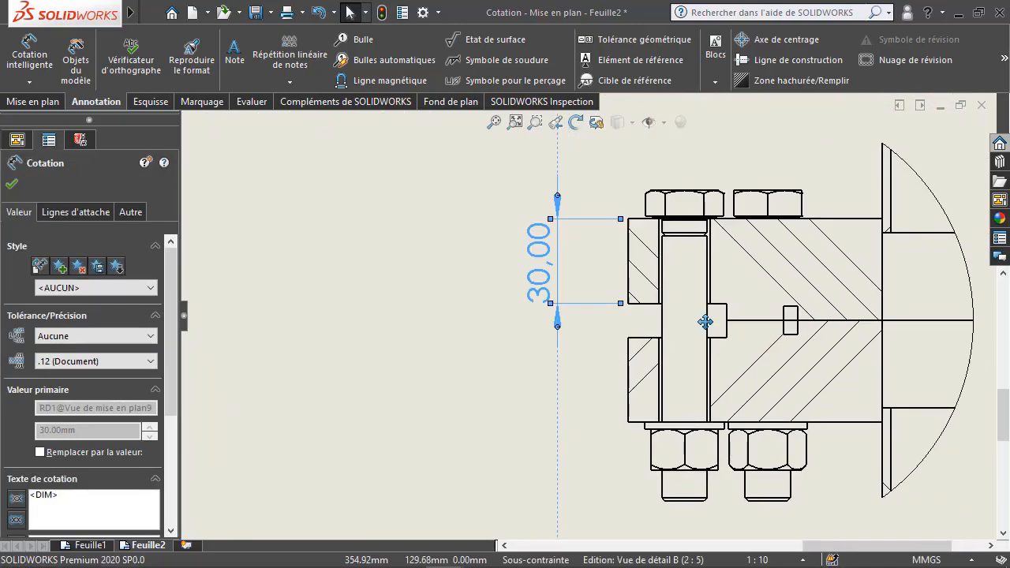
pyautogui.click(10, 186)
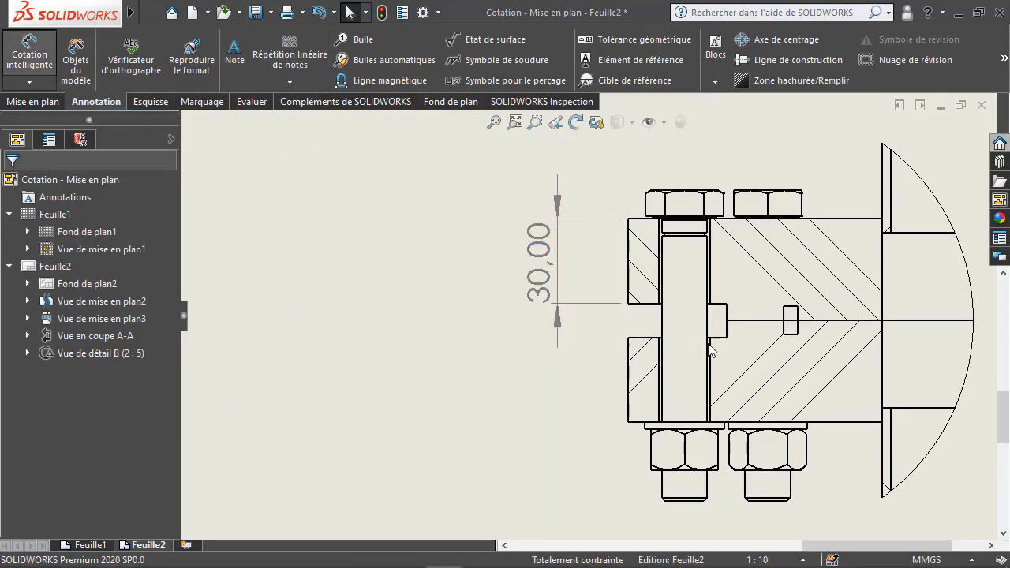
# Step: Dimension the gap between the two flanges and the lower flange's thickness in detail view B, aligning the lower thickness with the upper one
pyautogui.click(644, 306)
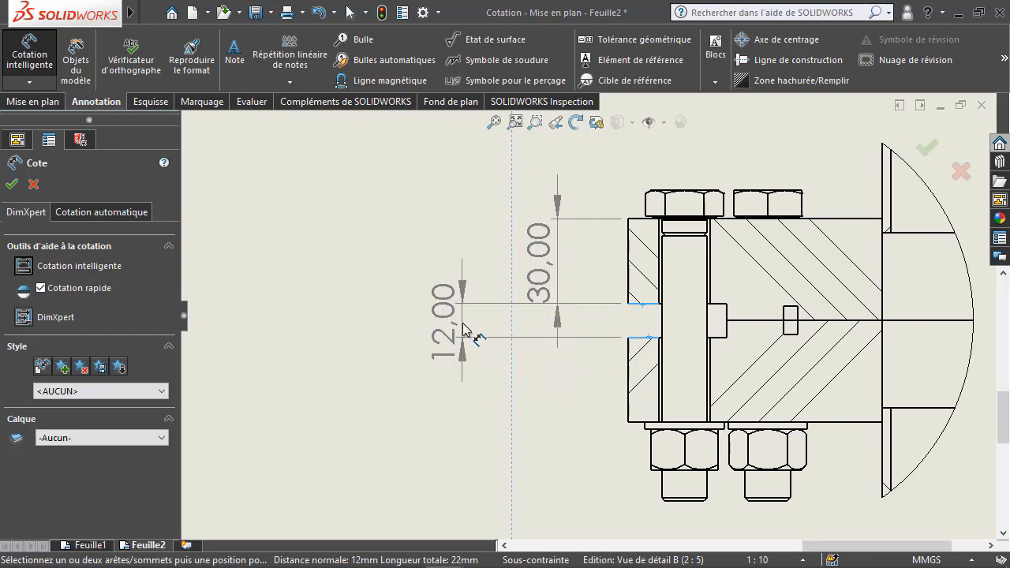
pyautogui.click(462, 323)
pyautogui.click(35, 60)
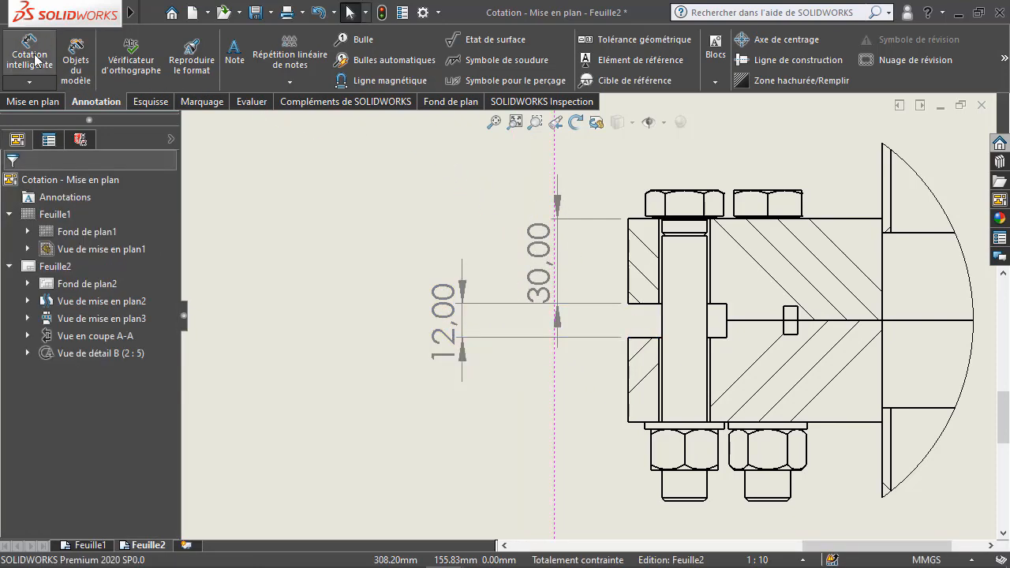
pyautogui.press('Return')
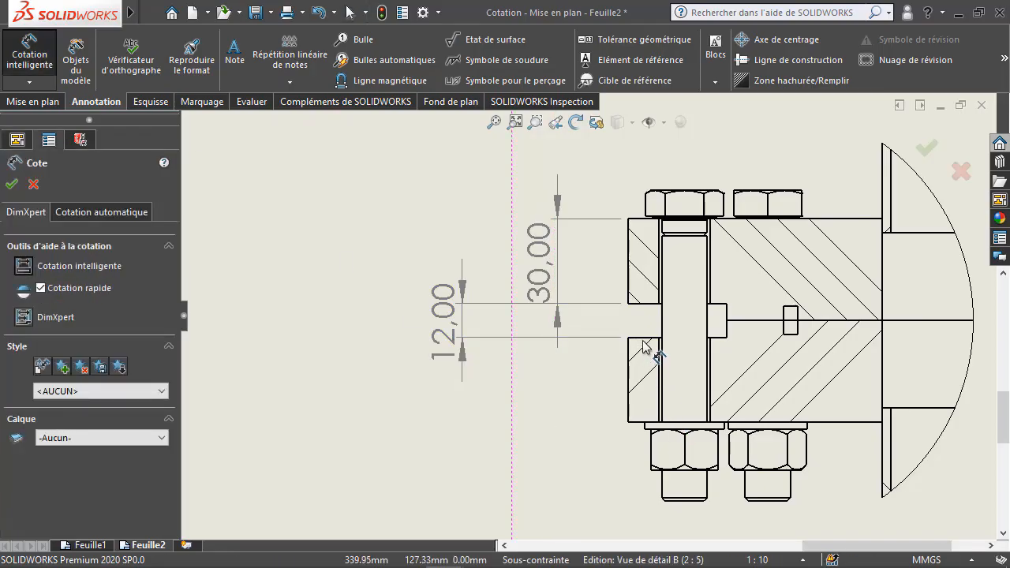
pyautogui.click(644, 340)
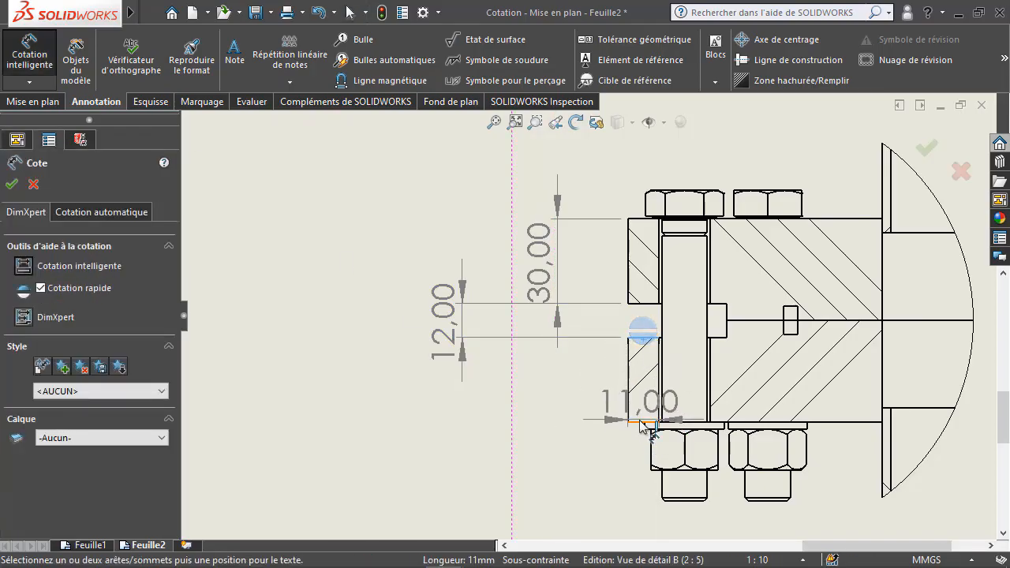
pyautogui.click(646, 418)
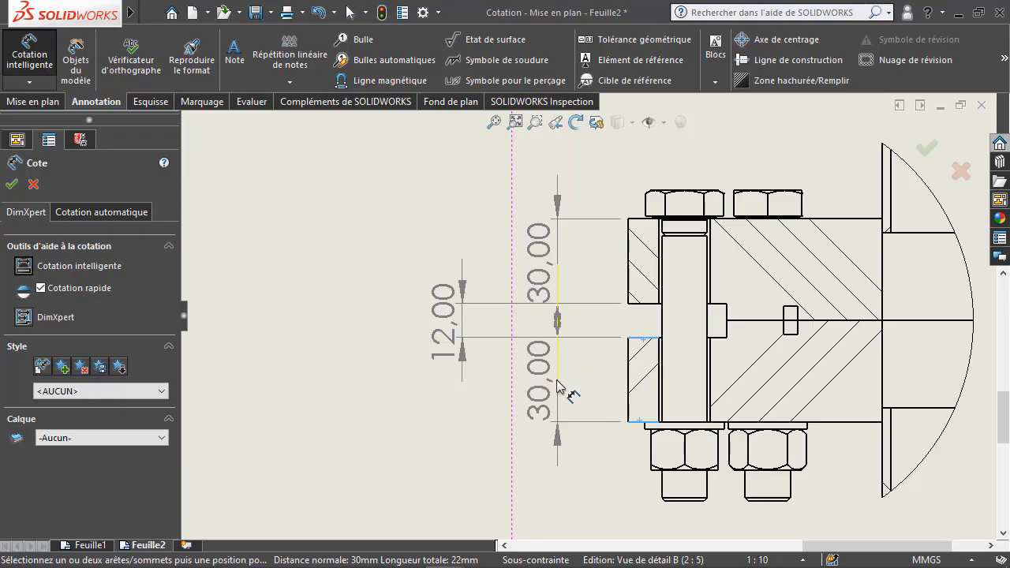
pyautogui.click(557, 387)
pyautogui.press('Escape')
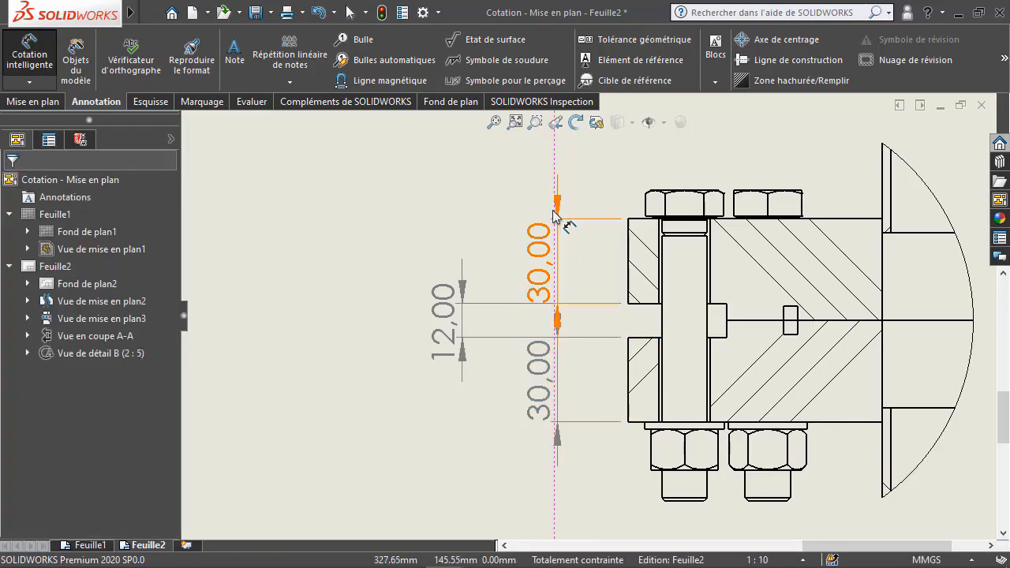
# Step: Place the arrows of both flange thickness dimensions in detail view B inside the extension lines
pyautogui.click(566, 218)
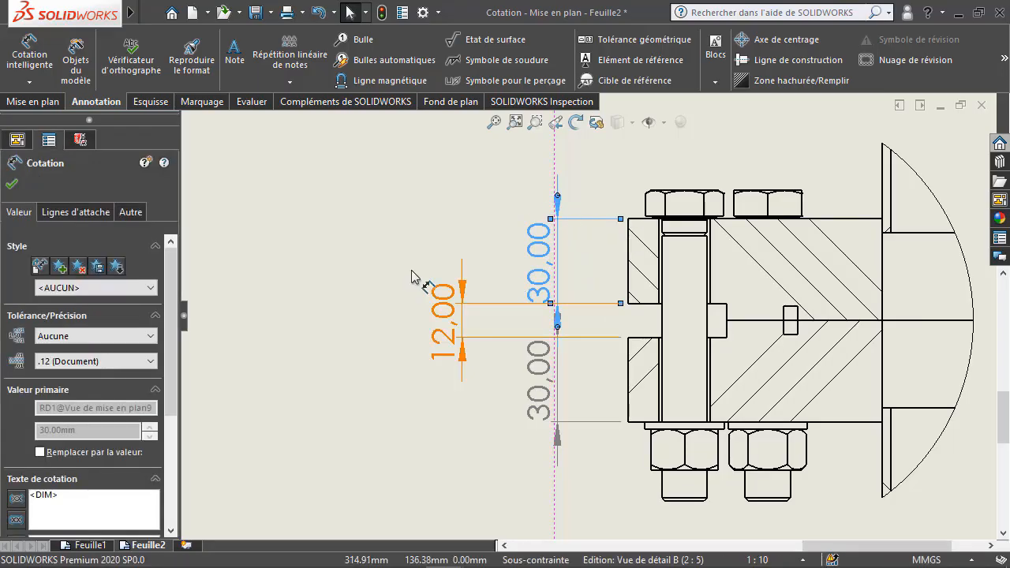
pyautogui.click(70, 213)
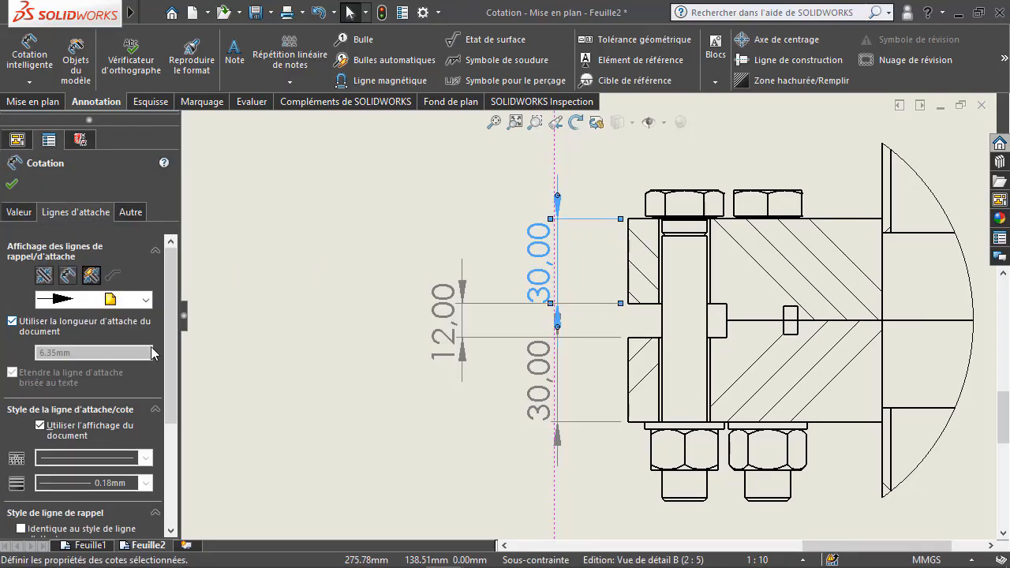
pyautogui.click(68, 275)
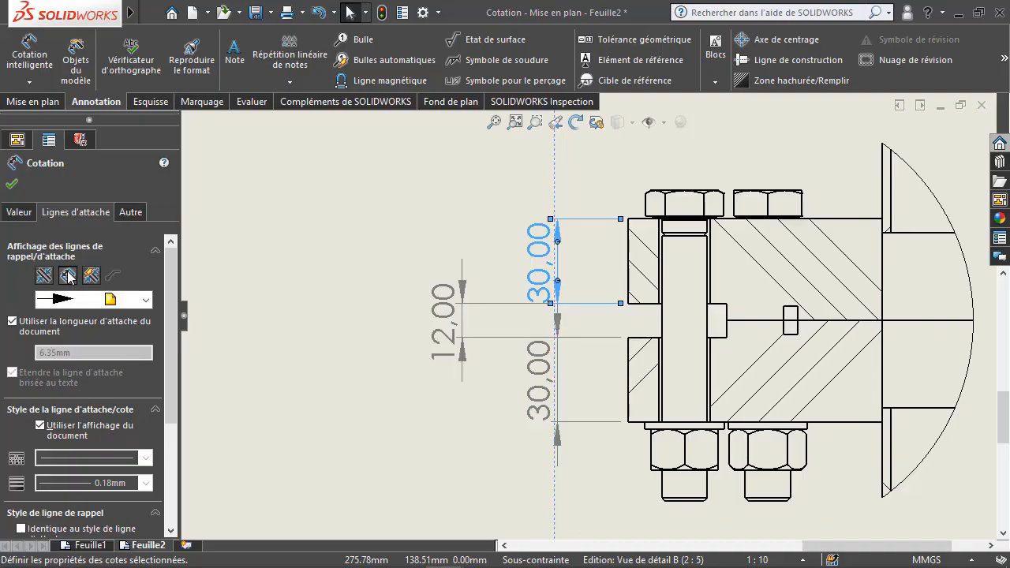
pyautogui.click(535, 365)
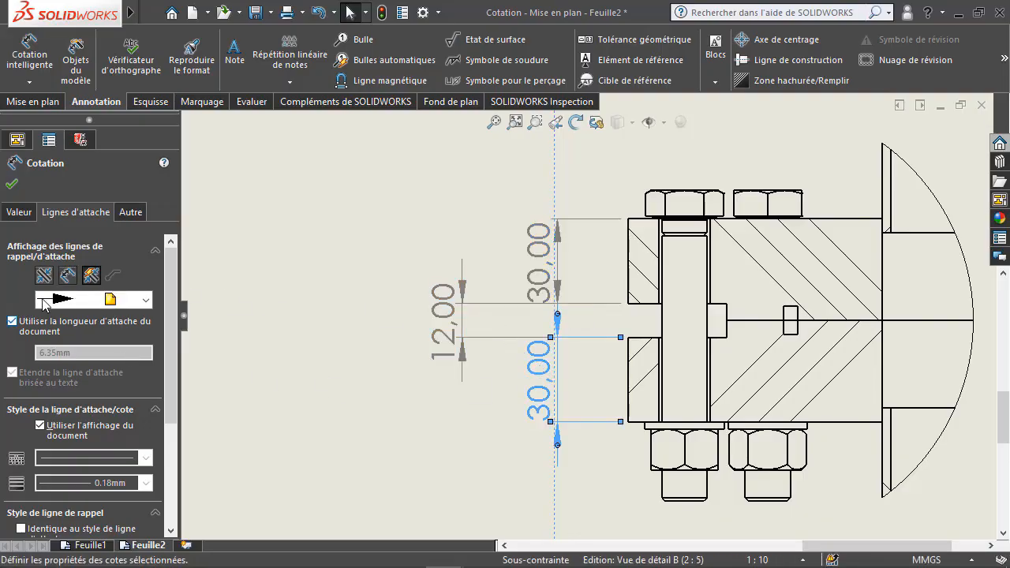
pyautogui.click(11, 184)
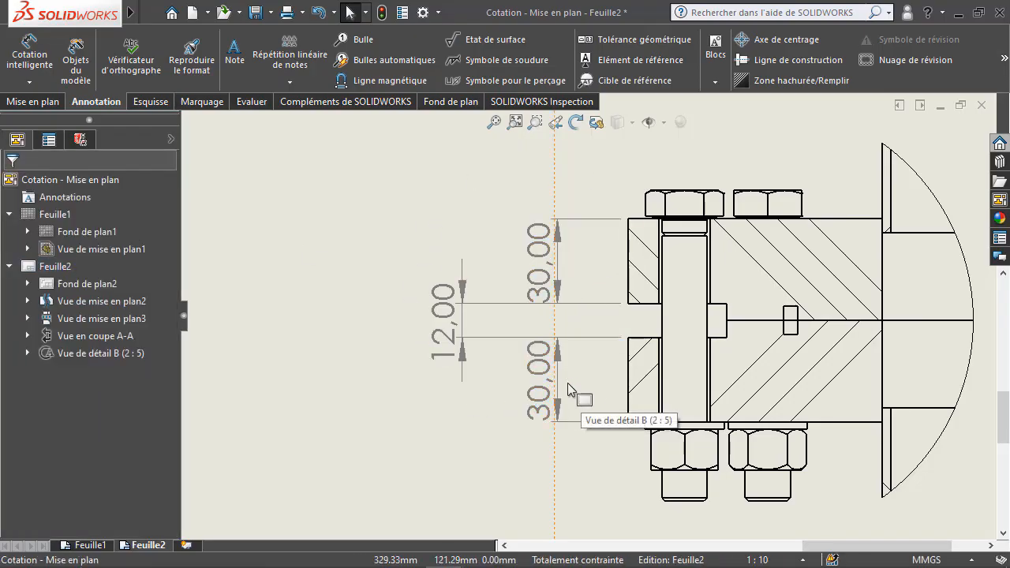
# Step: Save the drawing under the new name "Cotation Finale - Mise en plan" in the Ressources folder
pyautogui.scroll(5, 580, 348)
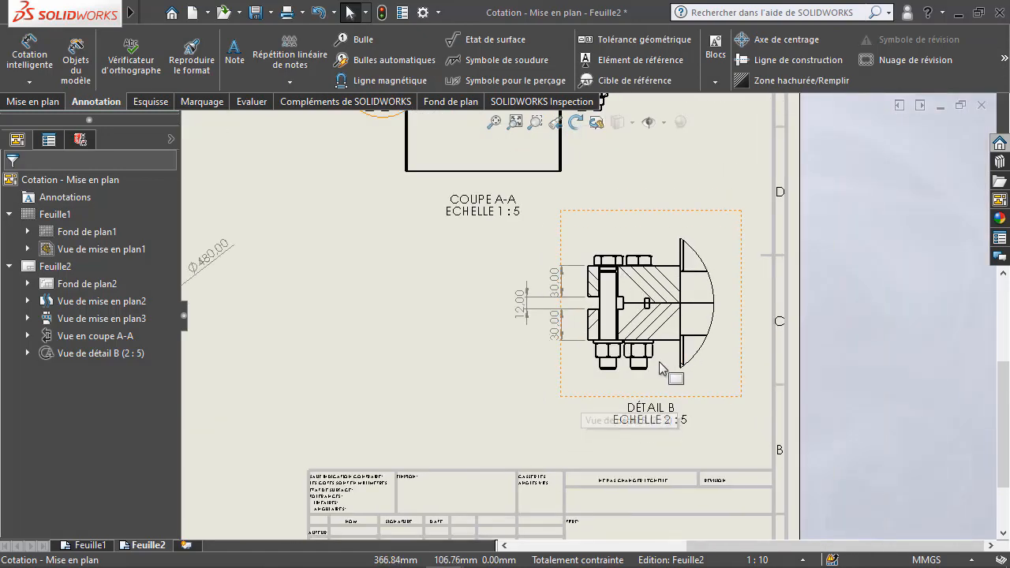
pyautogui.scroll(-1, 663, 365)
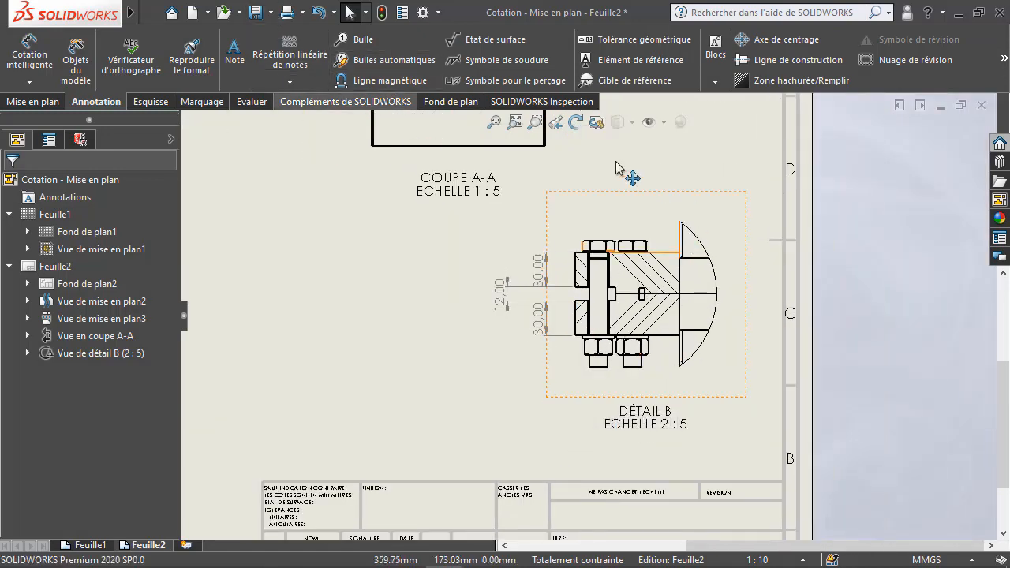
pyautogui.moveTo(394, 243)
pyautogui.mouseDown(button='middle')
pyautogui.moveTo(552, 279)
pyautogui.moveTo(820, 362)
pyautogui.mouseUp(button='middle')
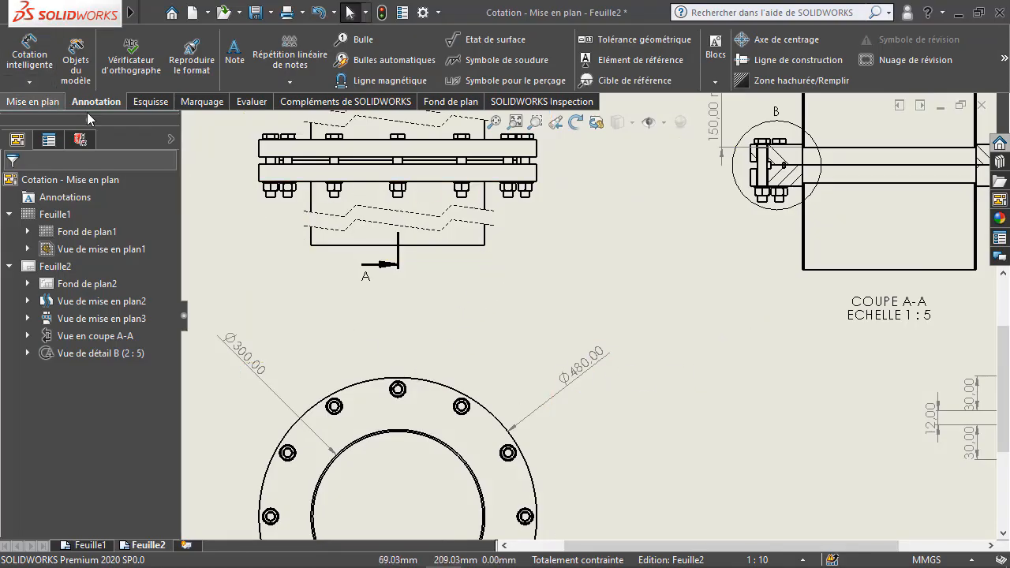
pyautogui.click(272, 13)
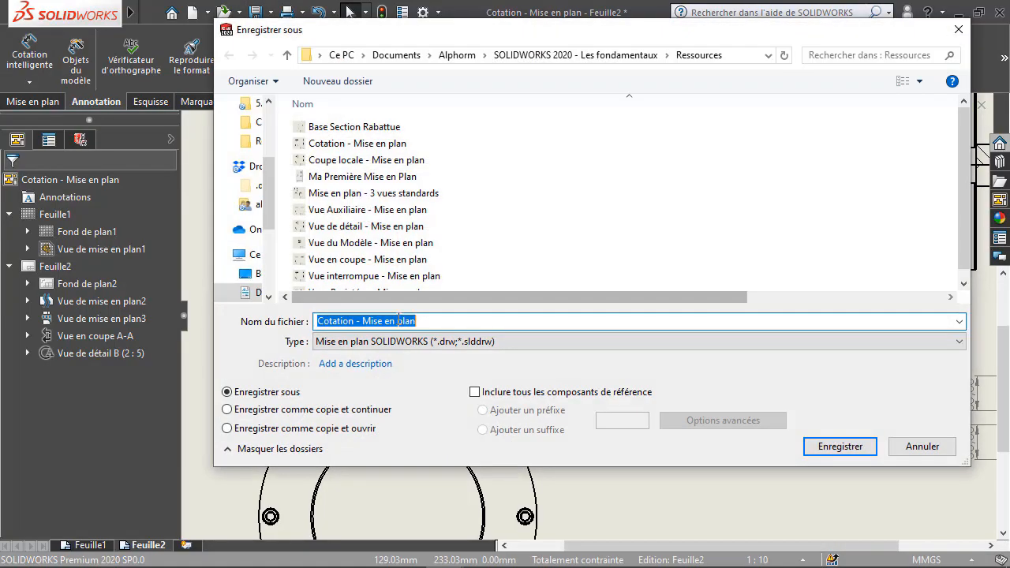
pyautogui.click(355, 321)
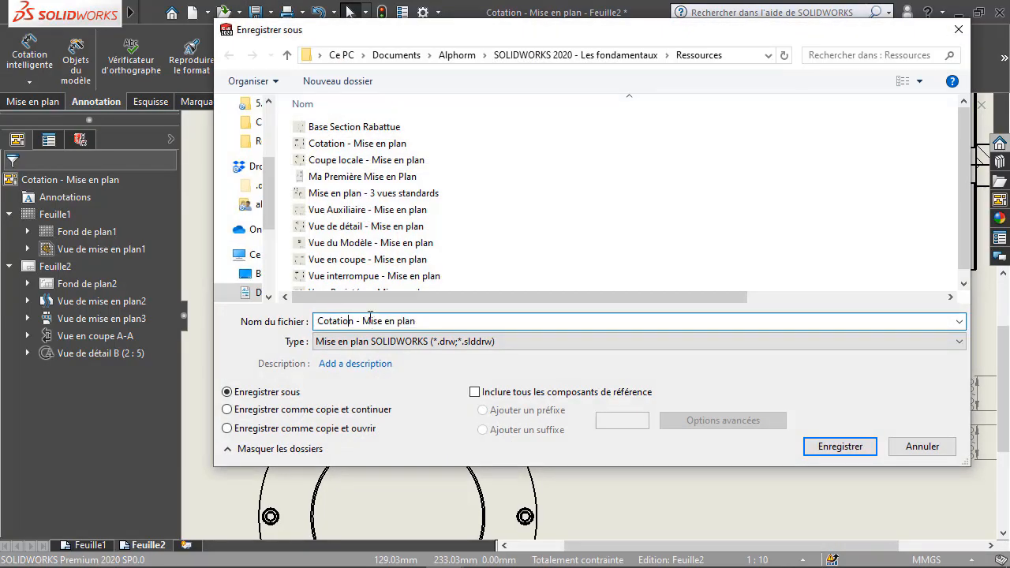
pyautogui.write('Finale')
pyautogui.press('Return')
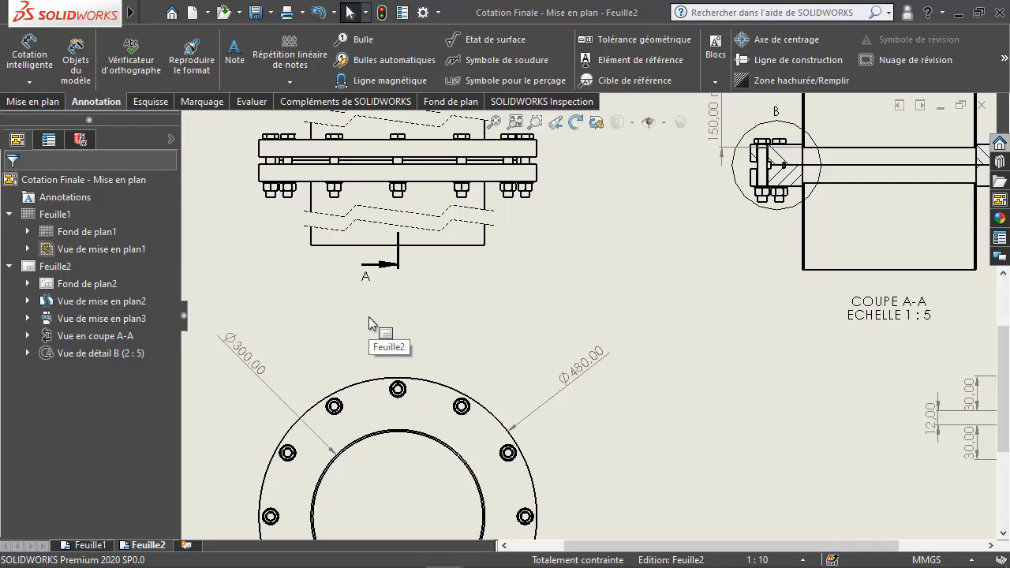
# Step: Fit the whole Feuille2 sheet in view to review its dimensioned views
pyautogui.press('f')
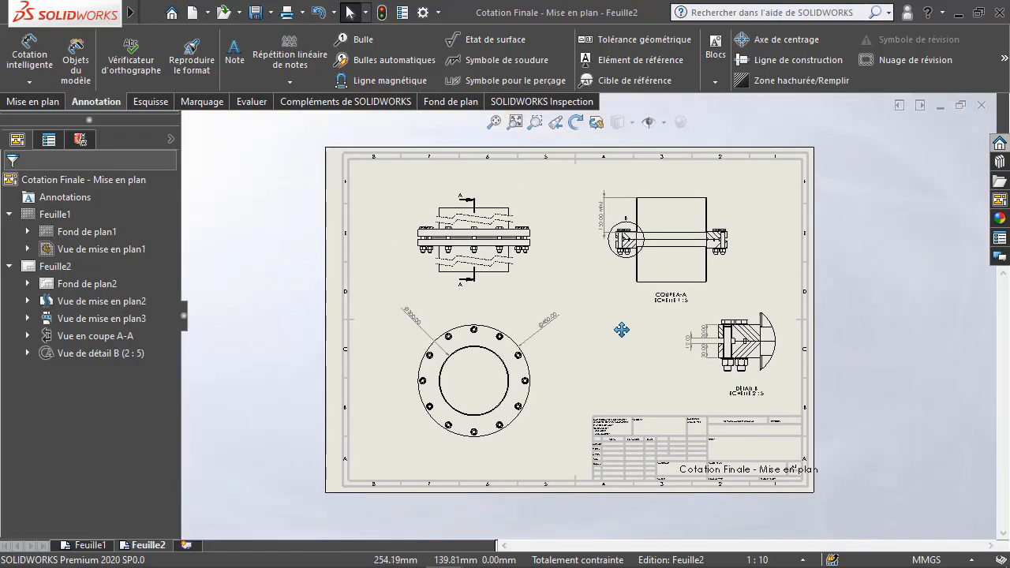
pyautogui.scroll(-1, 622, 329)
pyautogui.moveTo(621, 329); pyautogui.dragTo(619, 336, button='middle')
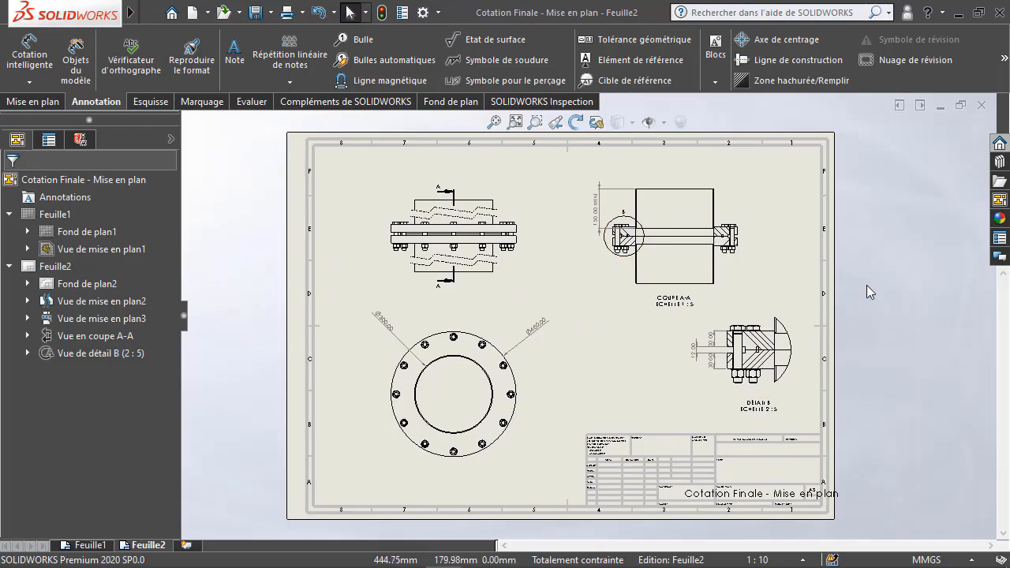